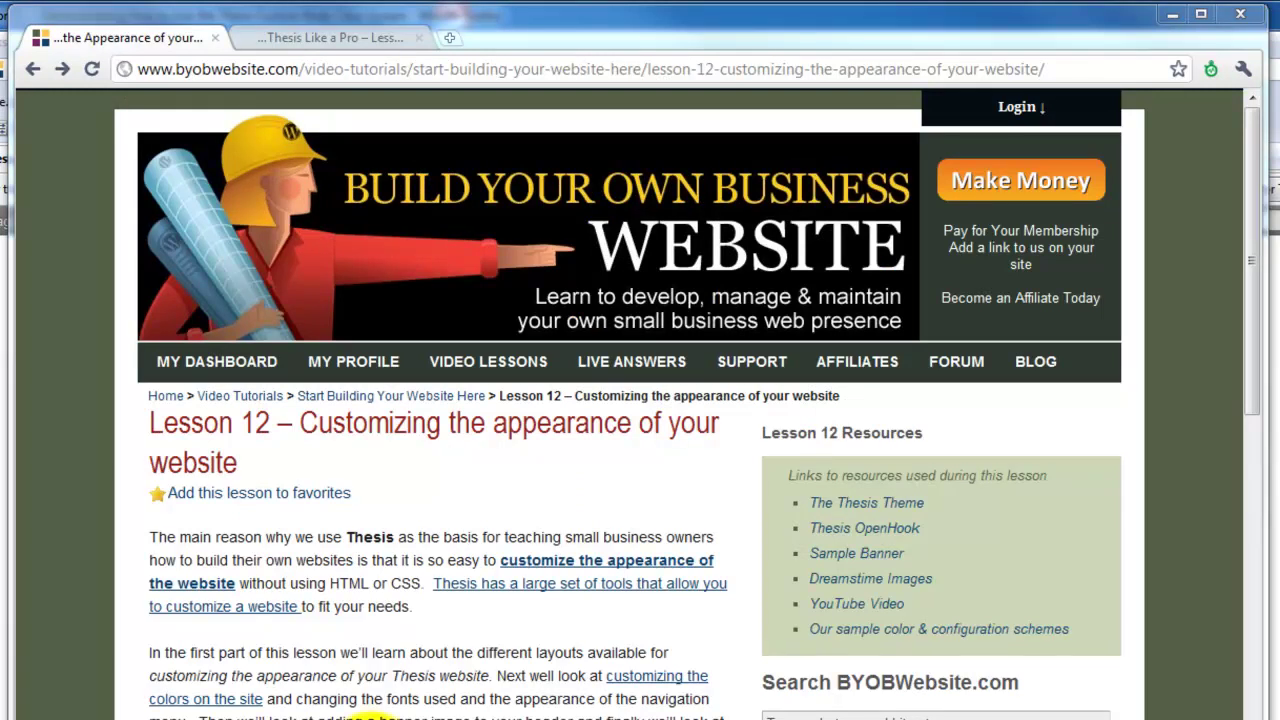
# Go from the Thesis Lesson 5 site to WordPress admin's Thesis Header Image page (956-pixel width recommended)
pyautogui.click(340, 41)
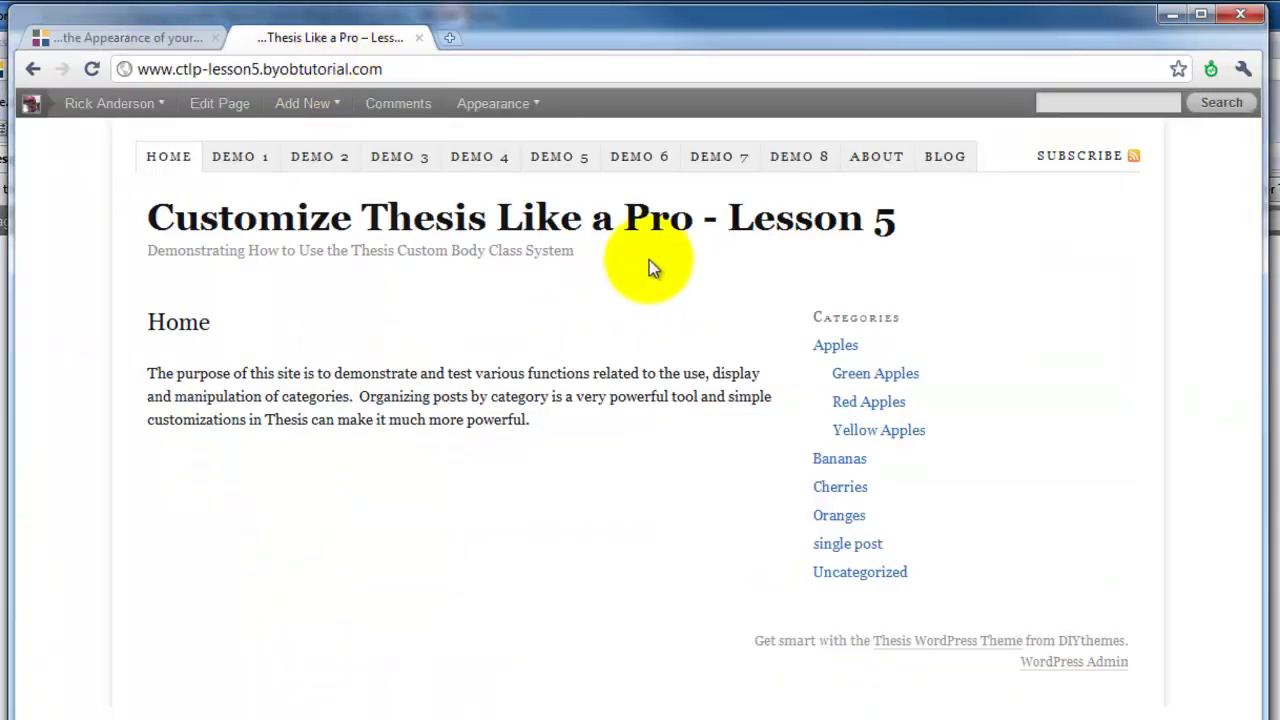
pyautogui.click(1092, 662)
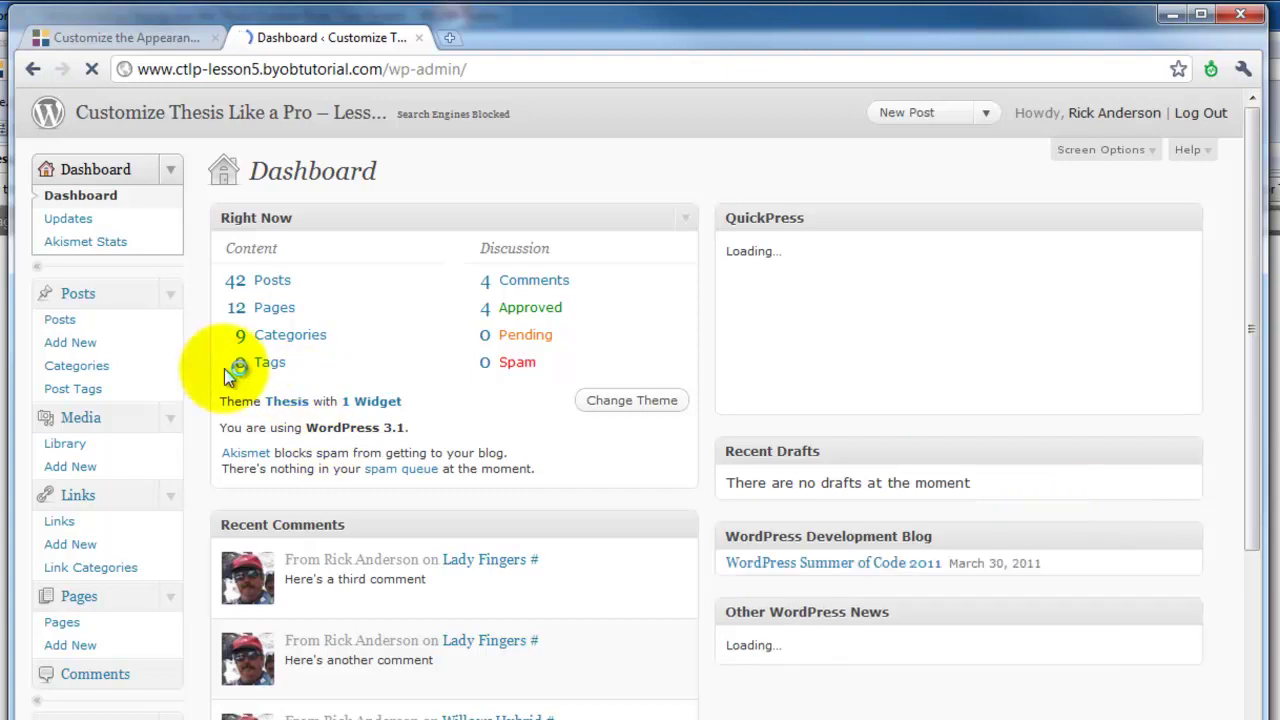
pyautogui.scroll(-1, 184, 381)
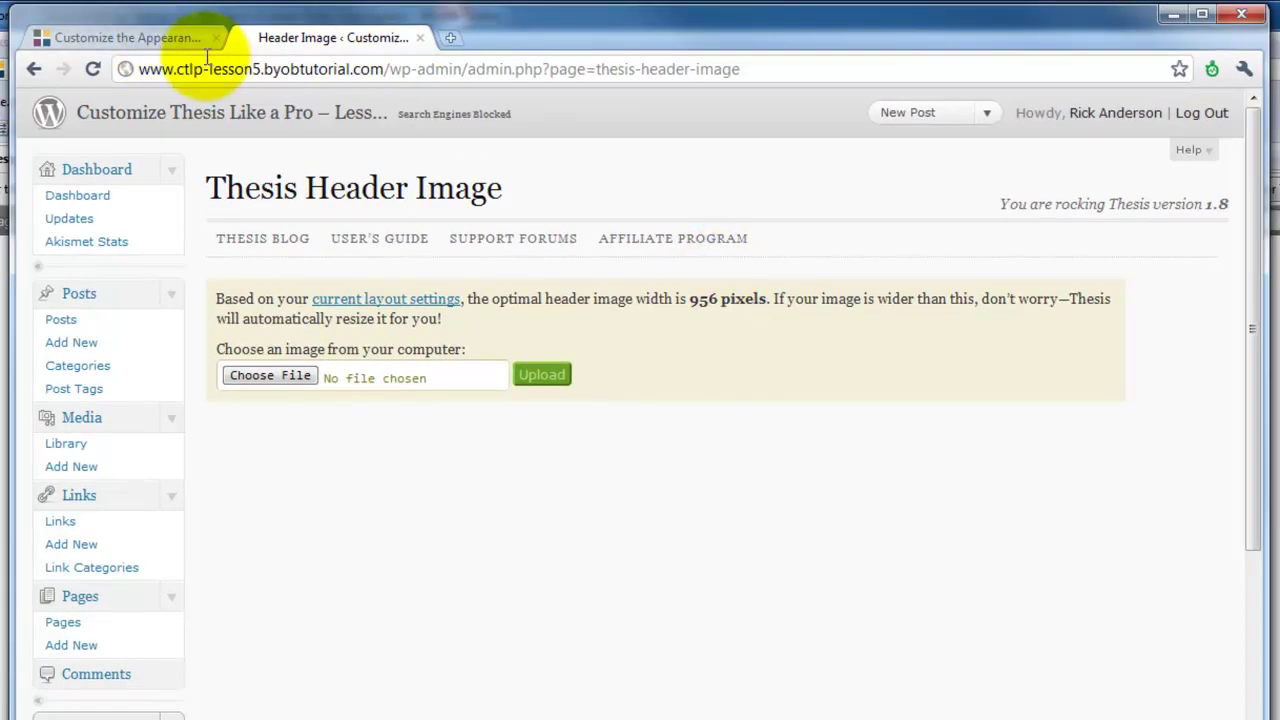
pyautogui.click(160, 40)
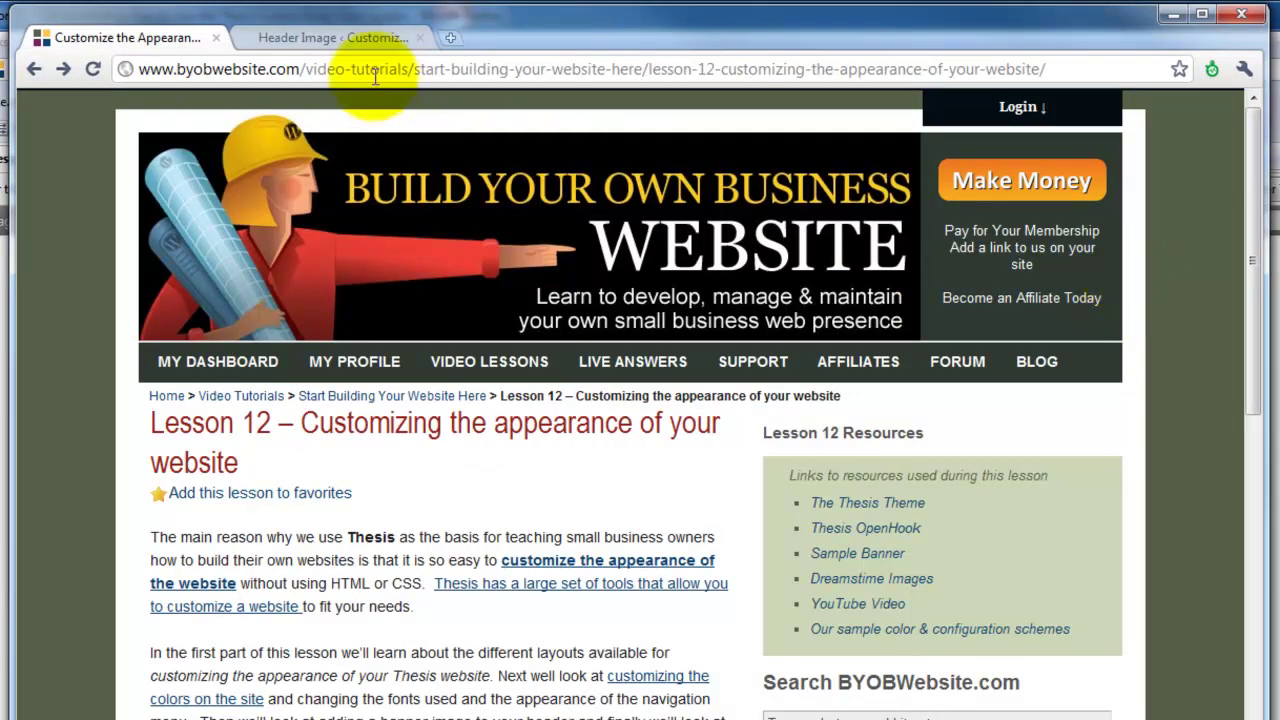
pyautogui.click(341, 44)
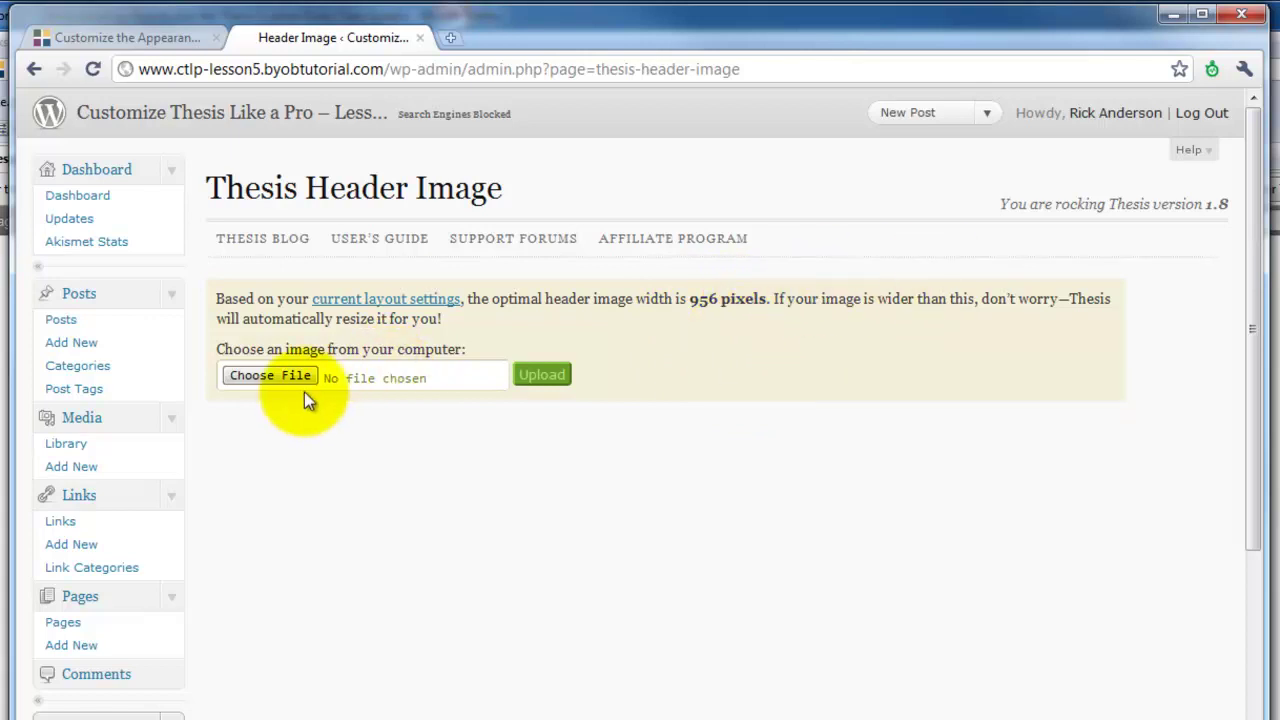
# Pick byobHeader-Customize-lesson5.gif from the computer as the header image file
pyautogui.click(276, 378)
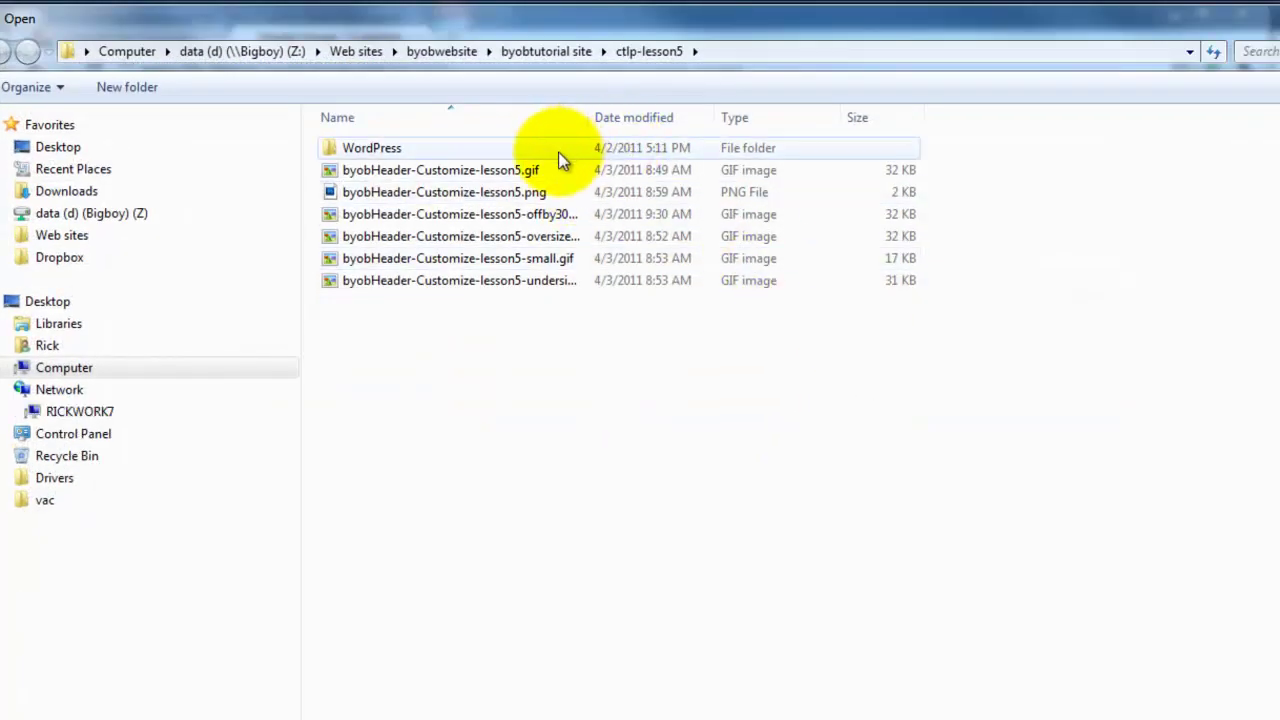
pyautogui.click(394, 169)
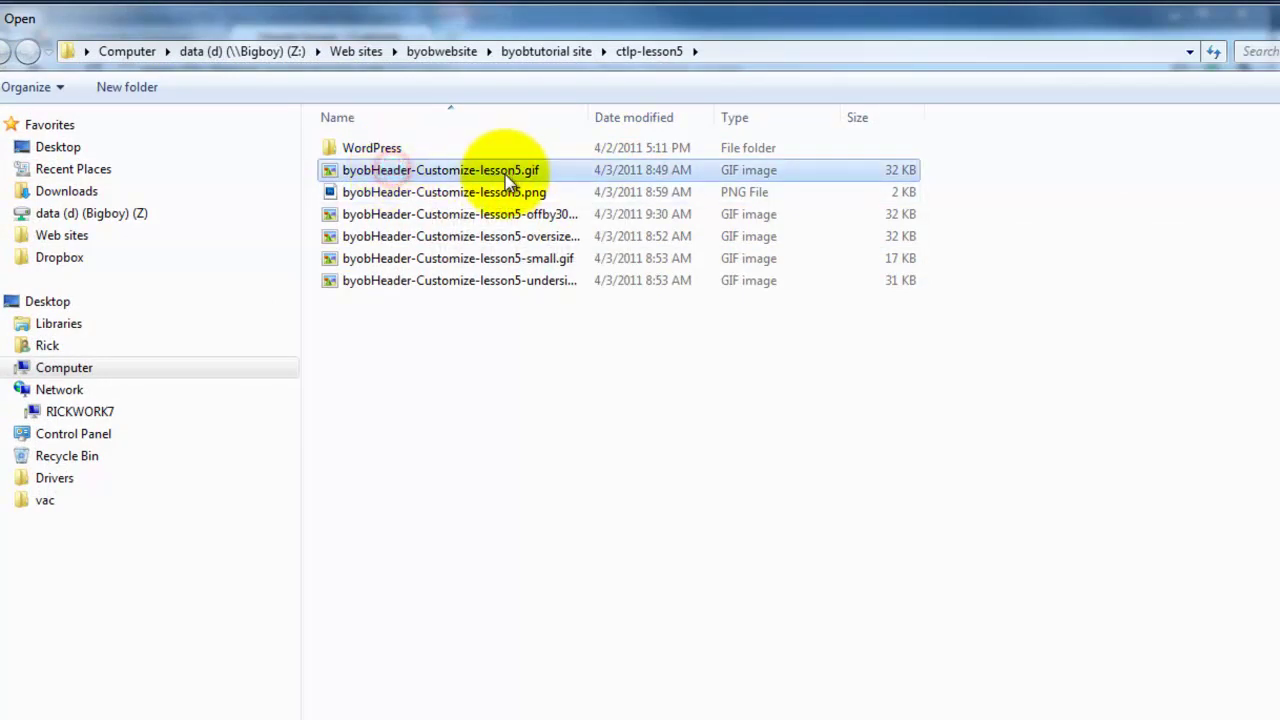
pyautogui.press('Return')
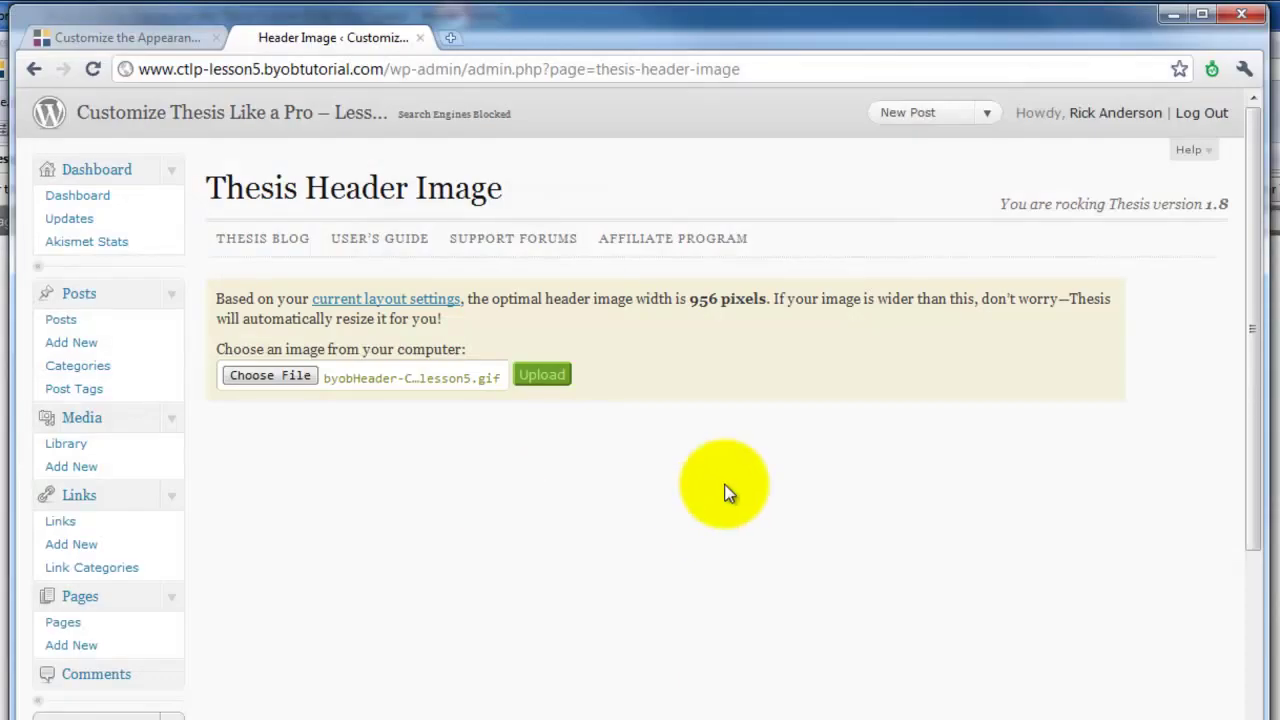
# Upload byobHeader-Customize-lesson5.gif as the Thesis header and open 'Check out your site' in a new tab
pyautogui.click(545, 376)
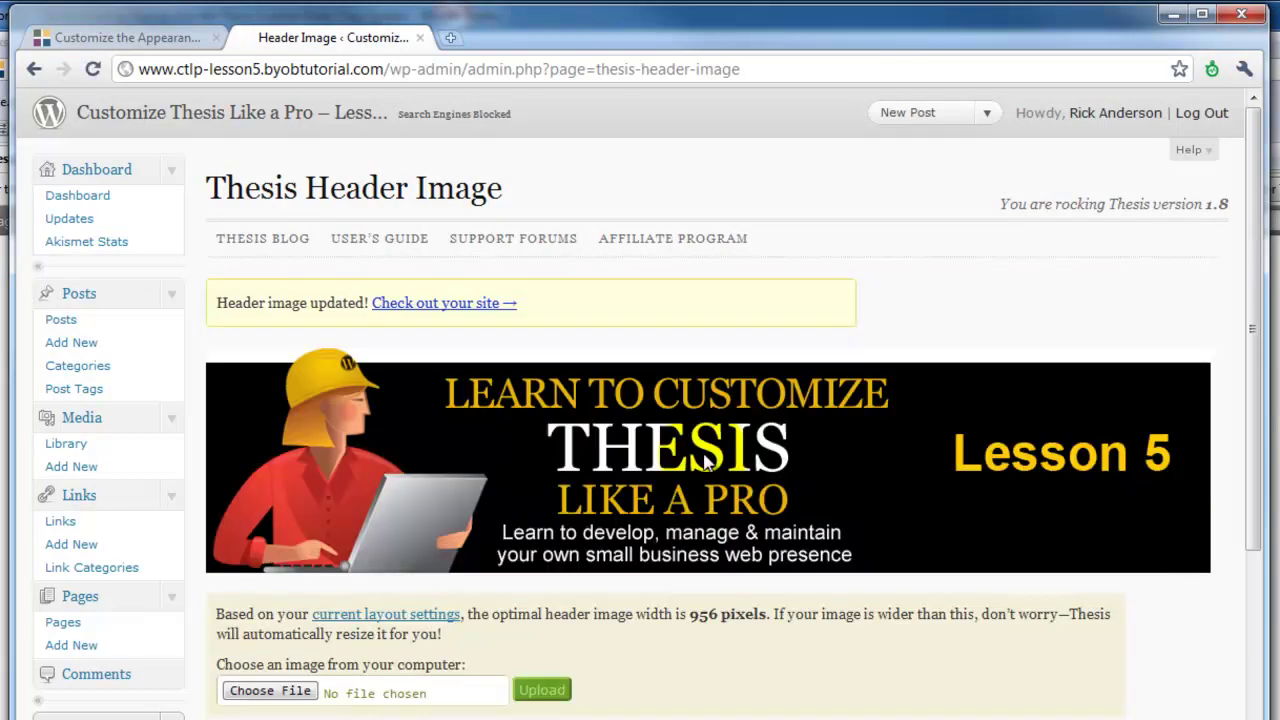
pyautogui.moveTo(923, 514)
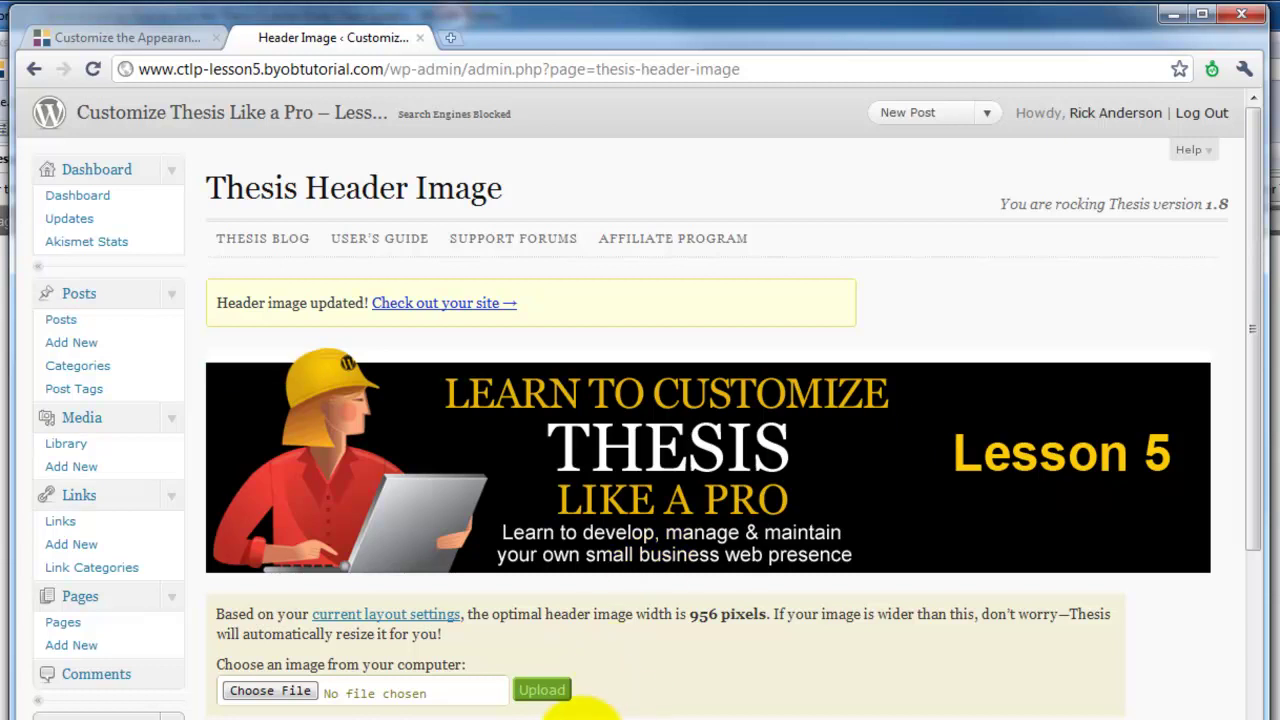
pyautogui.moveTo(523, 440)
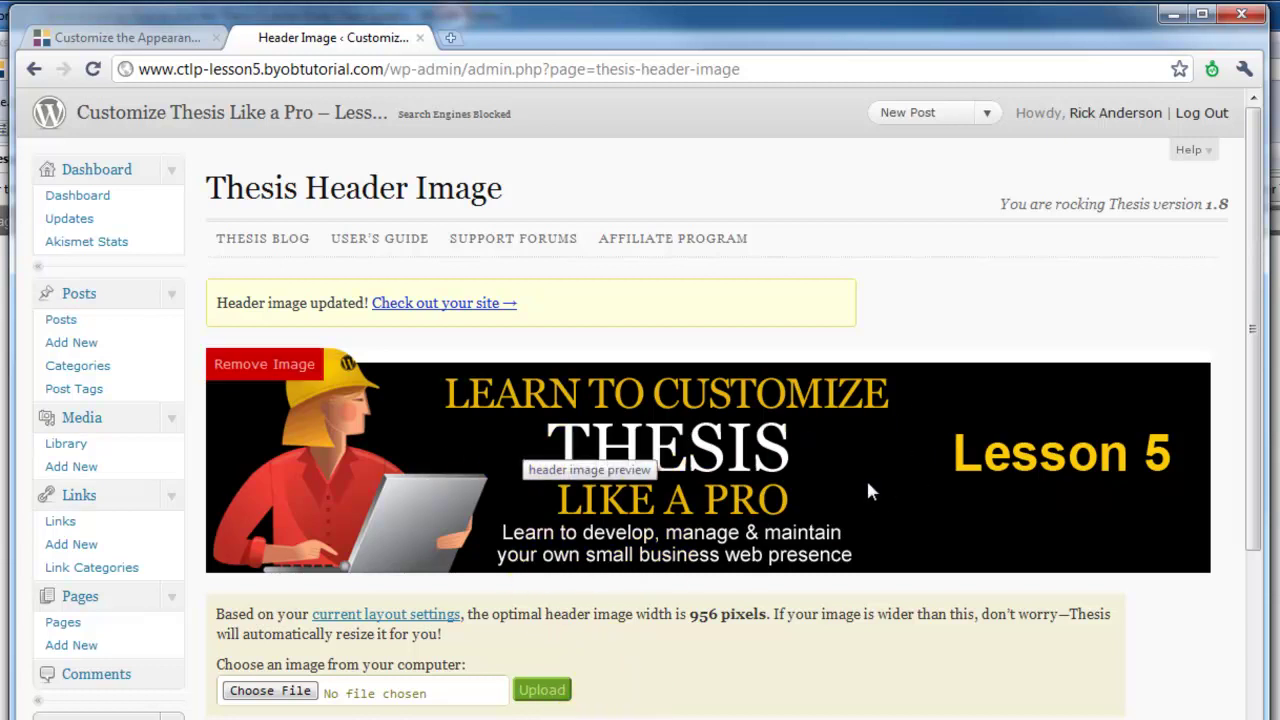
pyautogui.rightClick(431, 310)
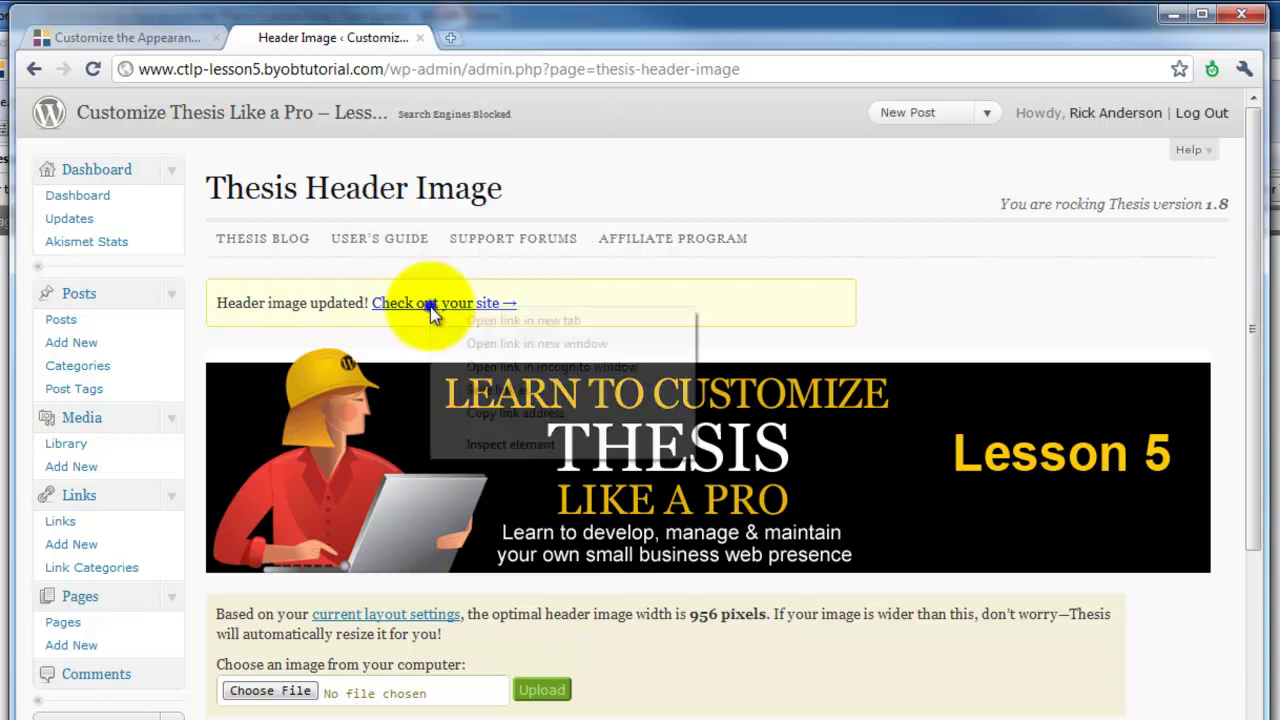
pyautogui.click(522, 322)
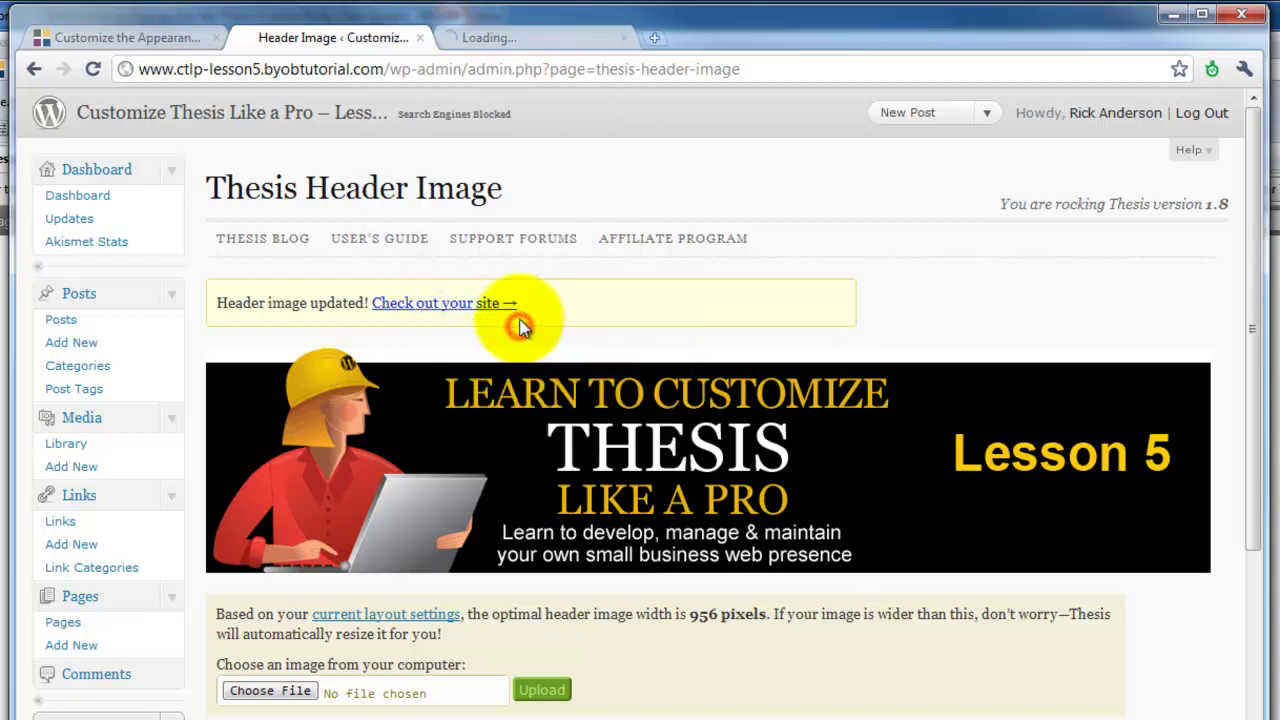
# View the live site's Home page, now headed by the Lesson 5 banner
pyautogui.click(518, 40)
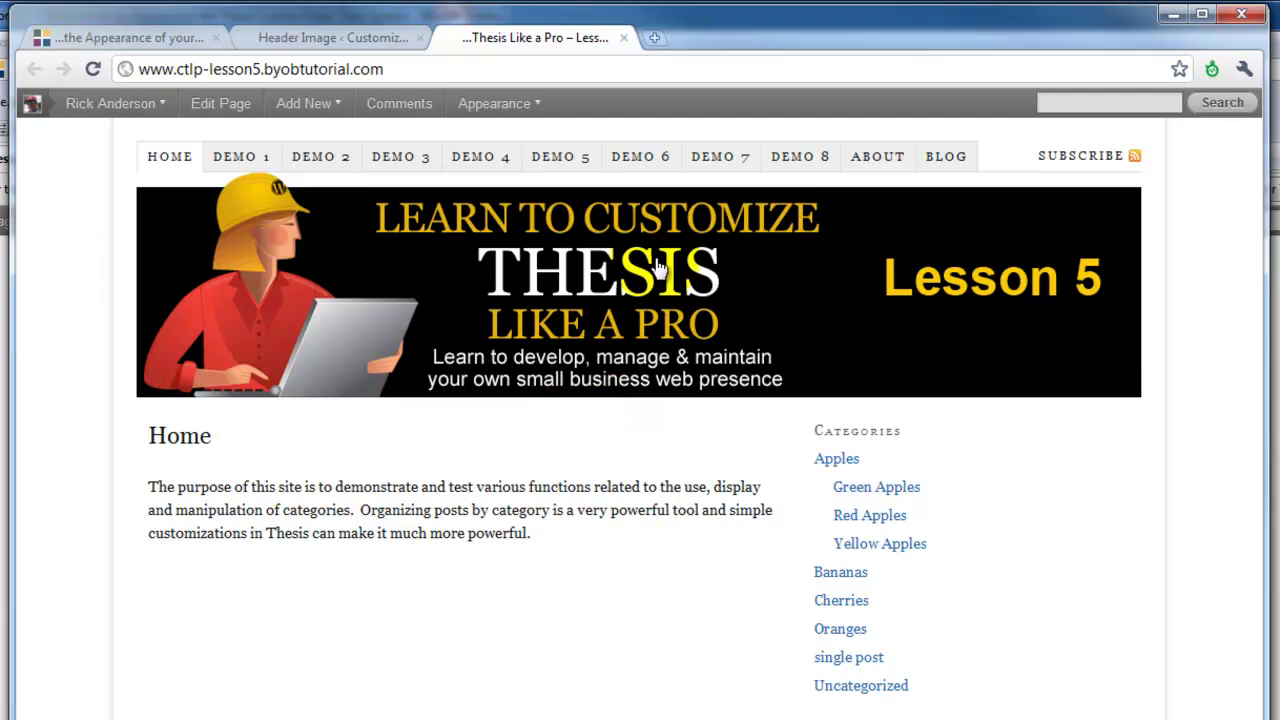
# Back on the Header Image page, select the oversize Lesson 5 header GIF for upload
pyautogui.click(357, 38)
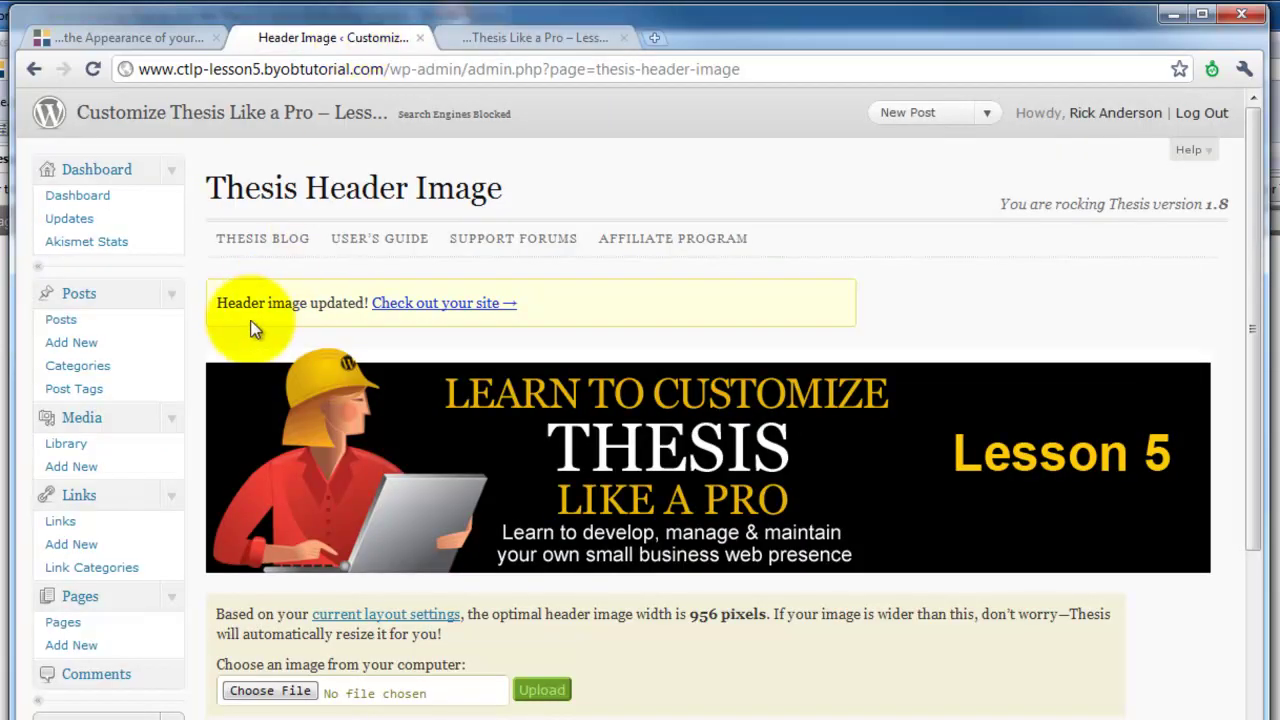
pyautogui.scroll(-1, 632, 688)
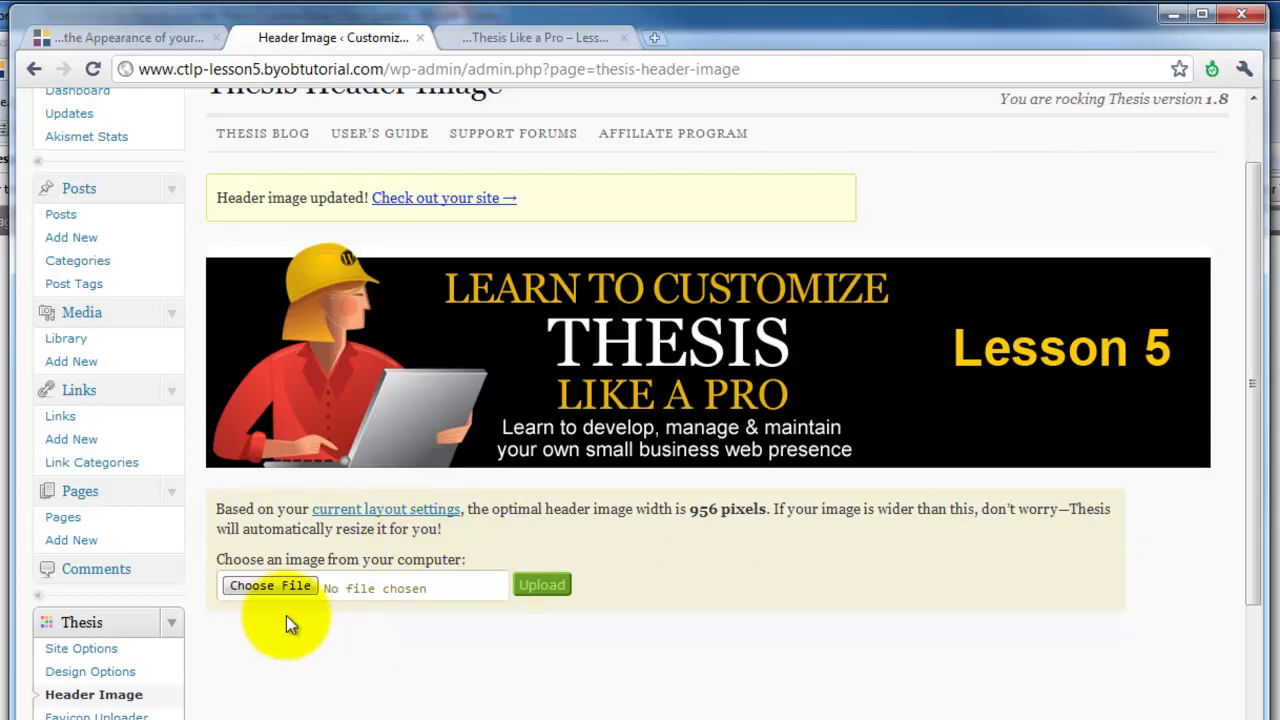
pyautogui.click(284, 585)
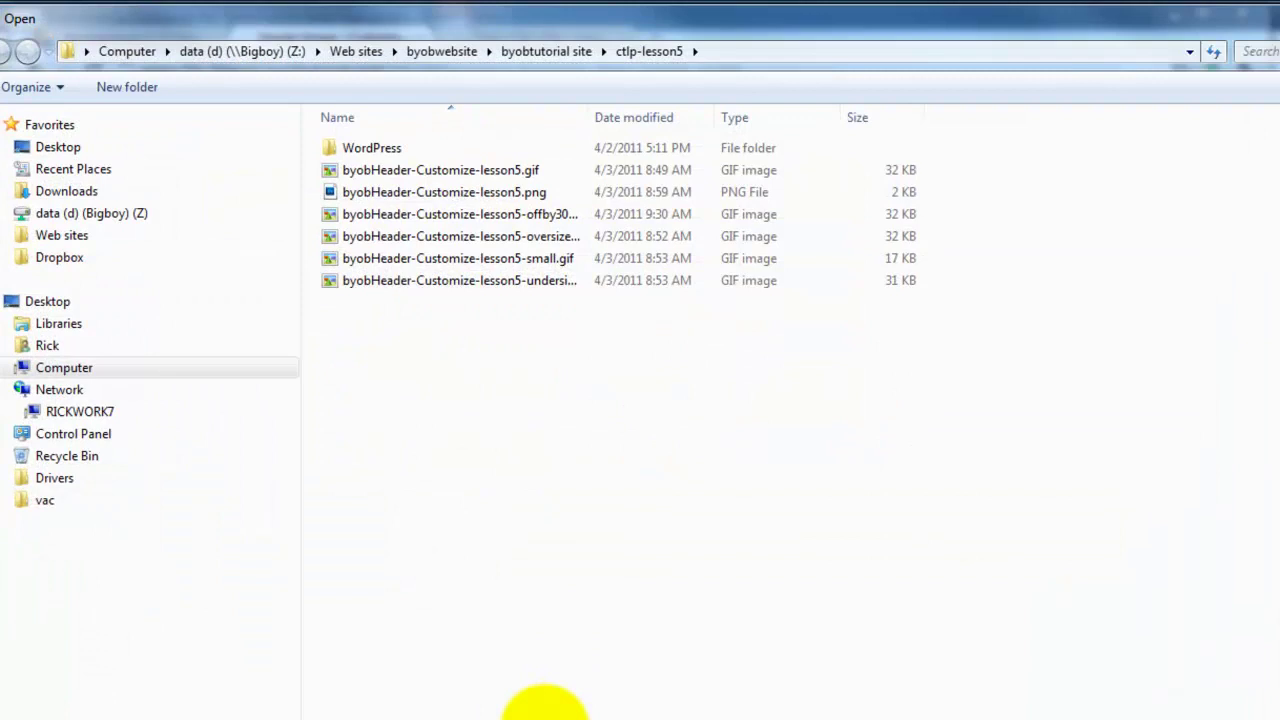
pyautogui.click(423, 237)
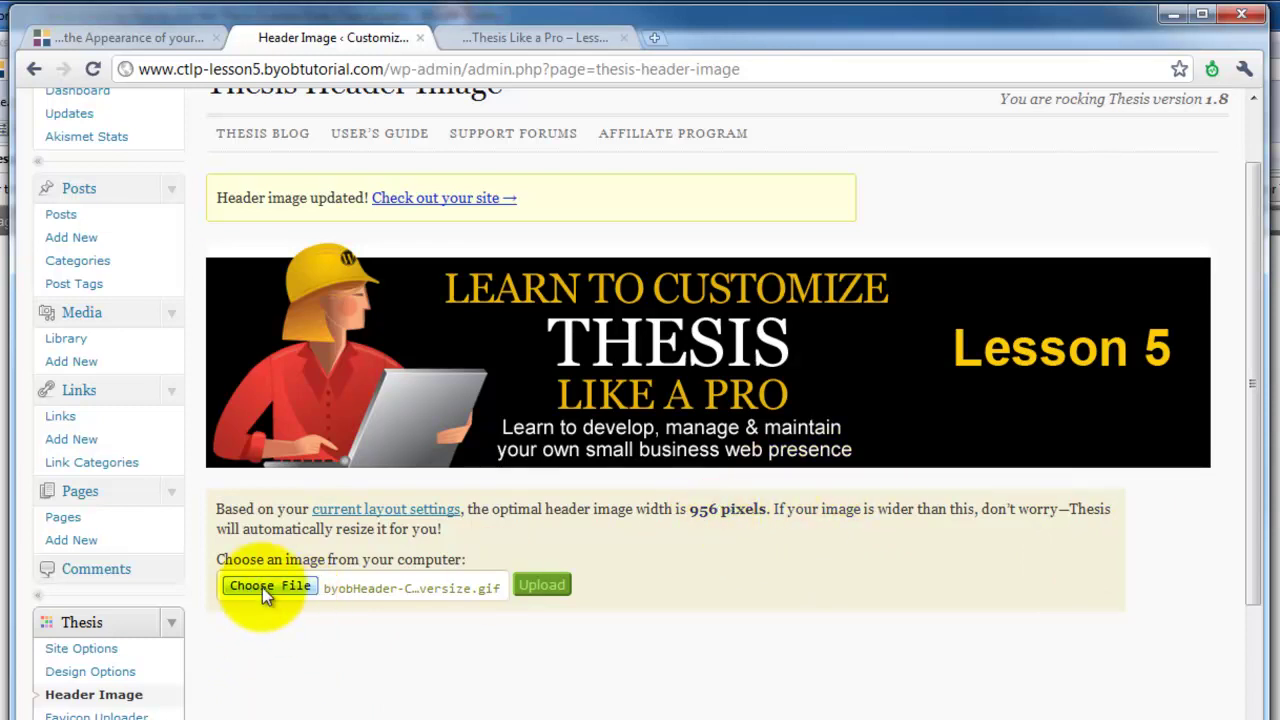
# Upload the oversize GIF and check the auto-resized banner on the live Home page
pyautogui.click(530, 588)
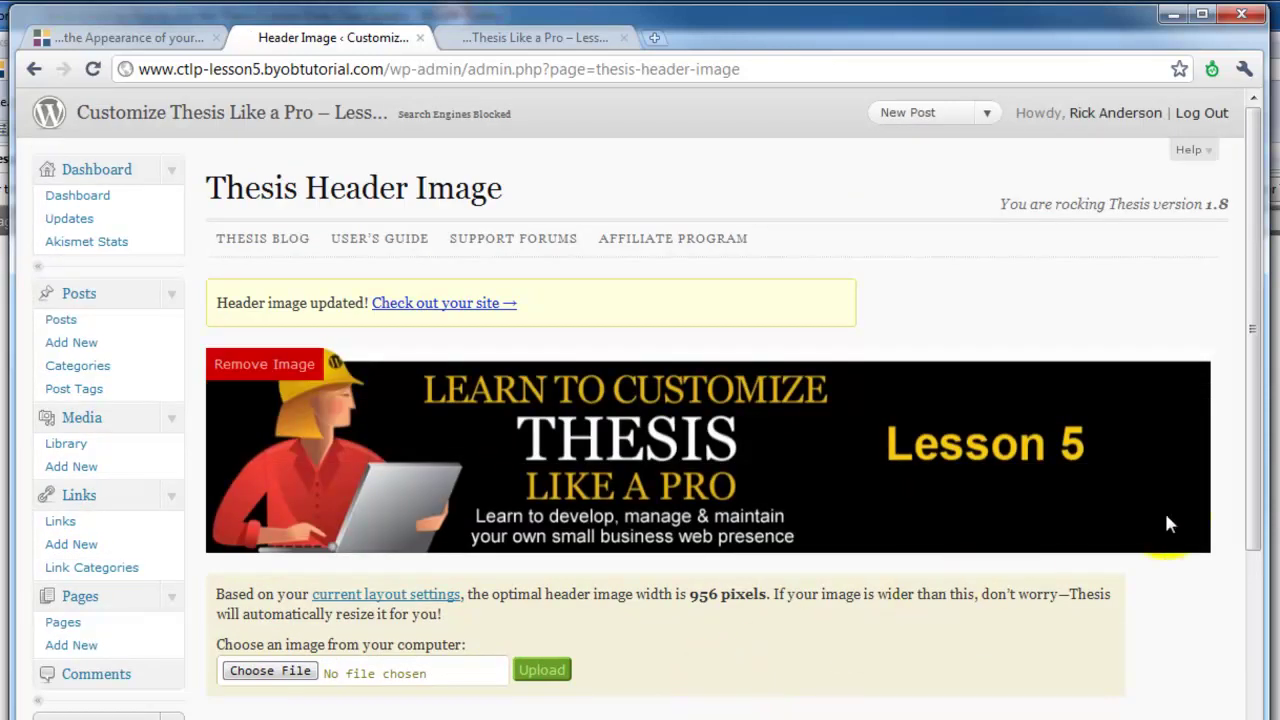
pyautogui.moveTo(840, 485)
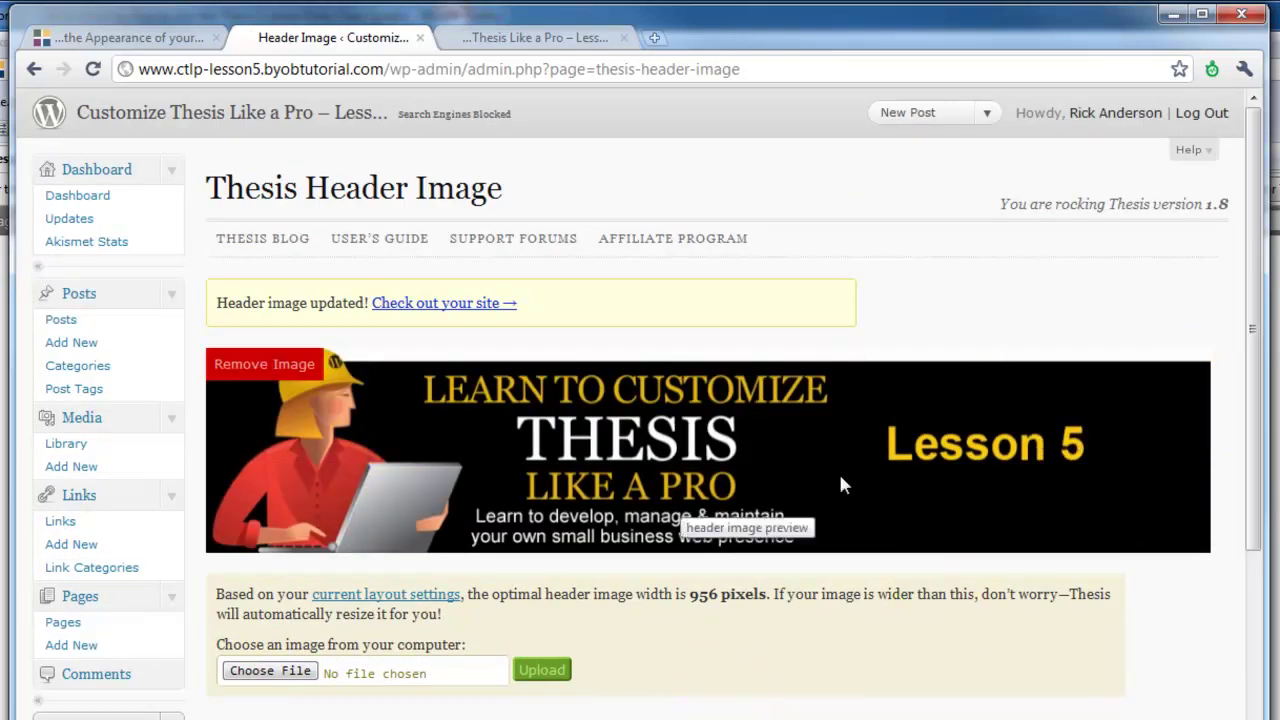
pyautogui.click(556, 37)
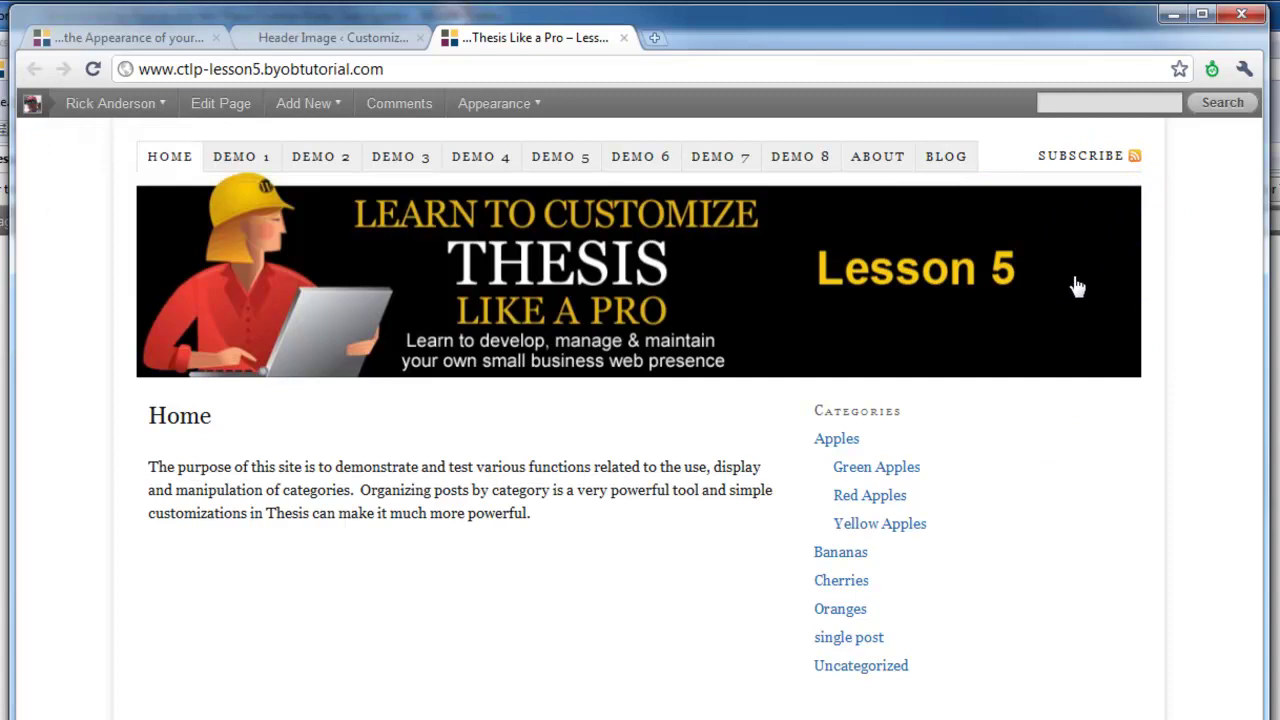
pyautogui.click(1132, 258)
pyautogui.click(1148, 288)
# Choose and upload the undersize Lesson 5 header GIF on the Header Image page
pyautogui.click(324, 38)
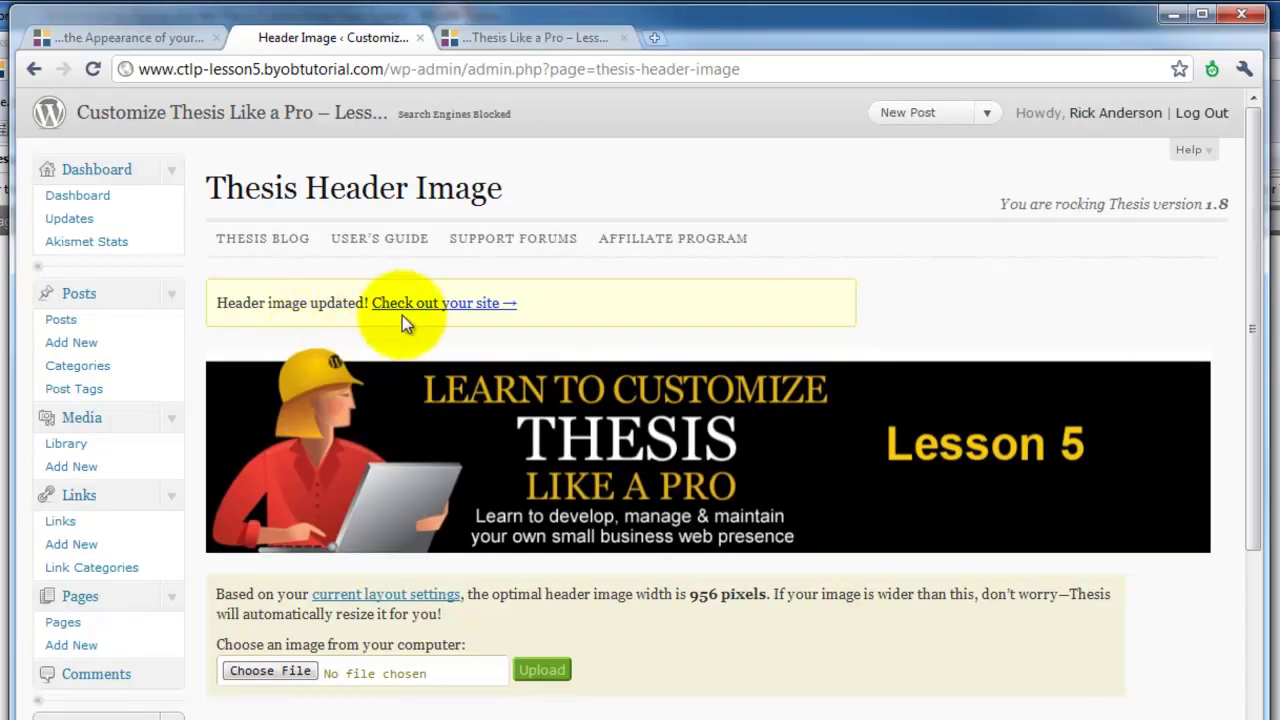
pyautogui.click(270, 671)
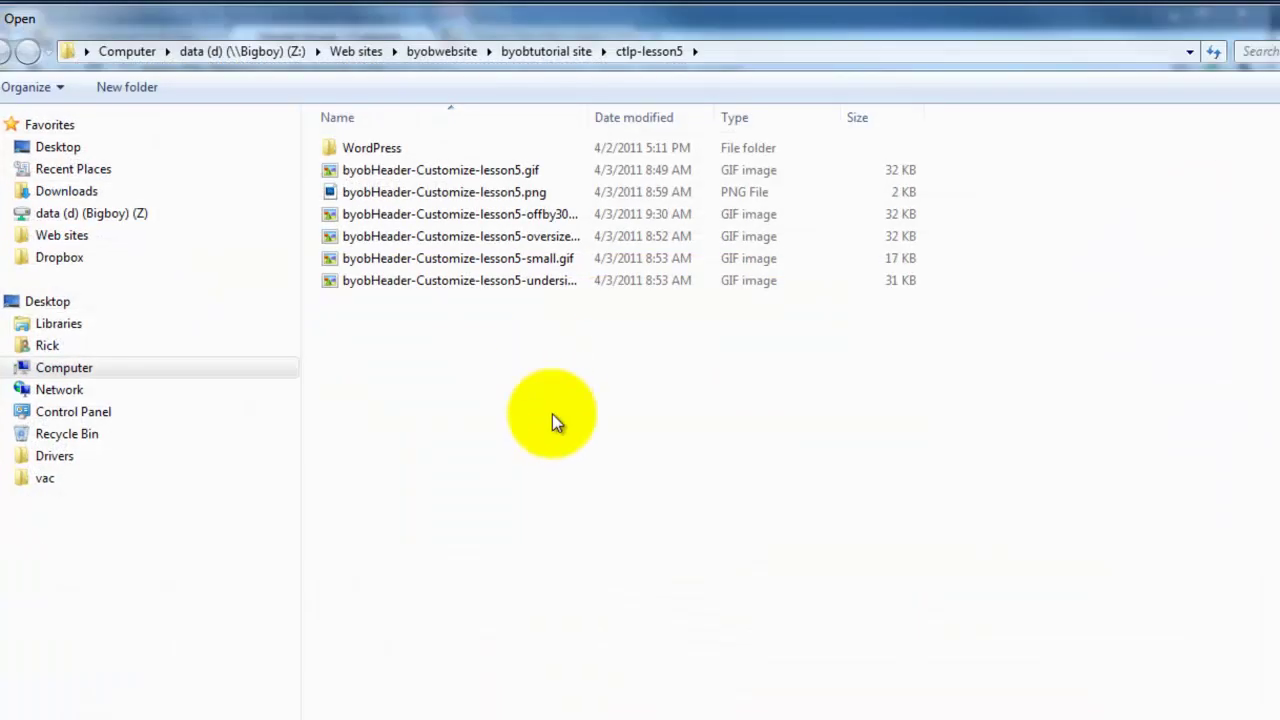
pyautogui.click(421, 290)
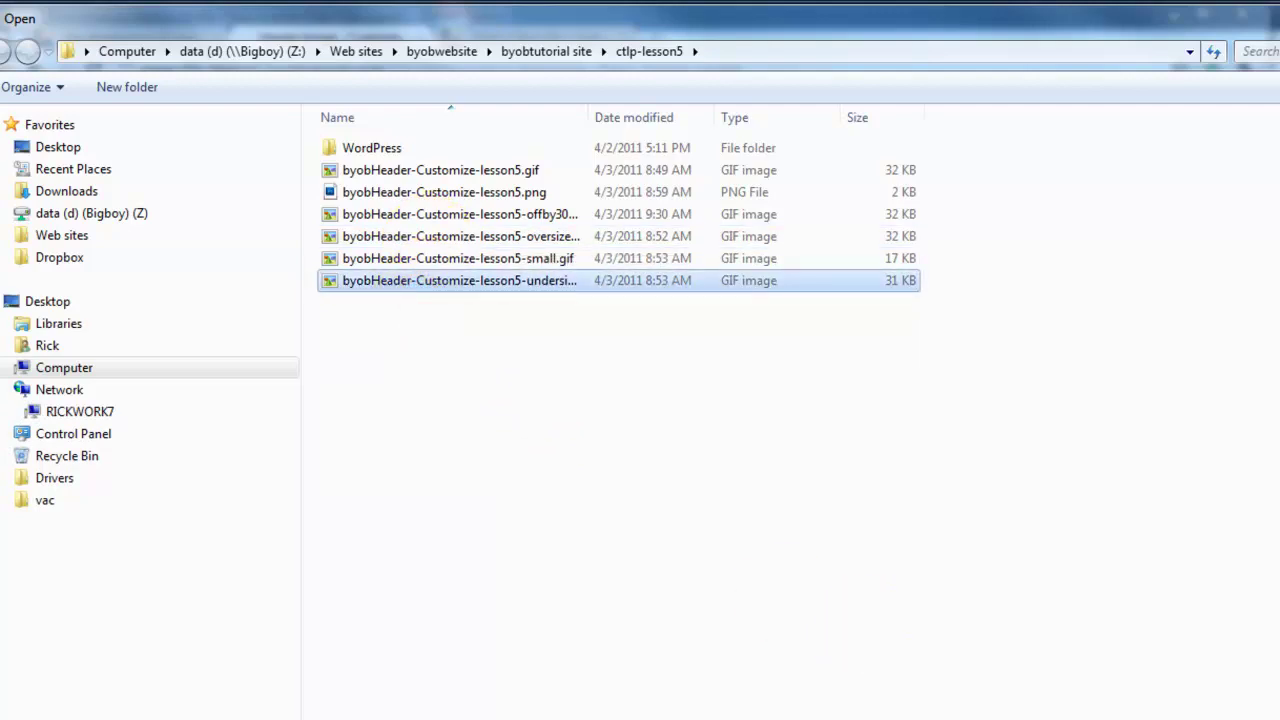
pyautogui.press('Return')
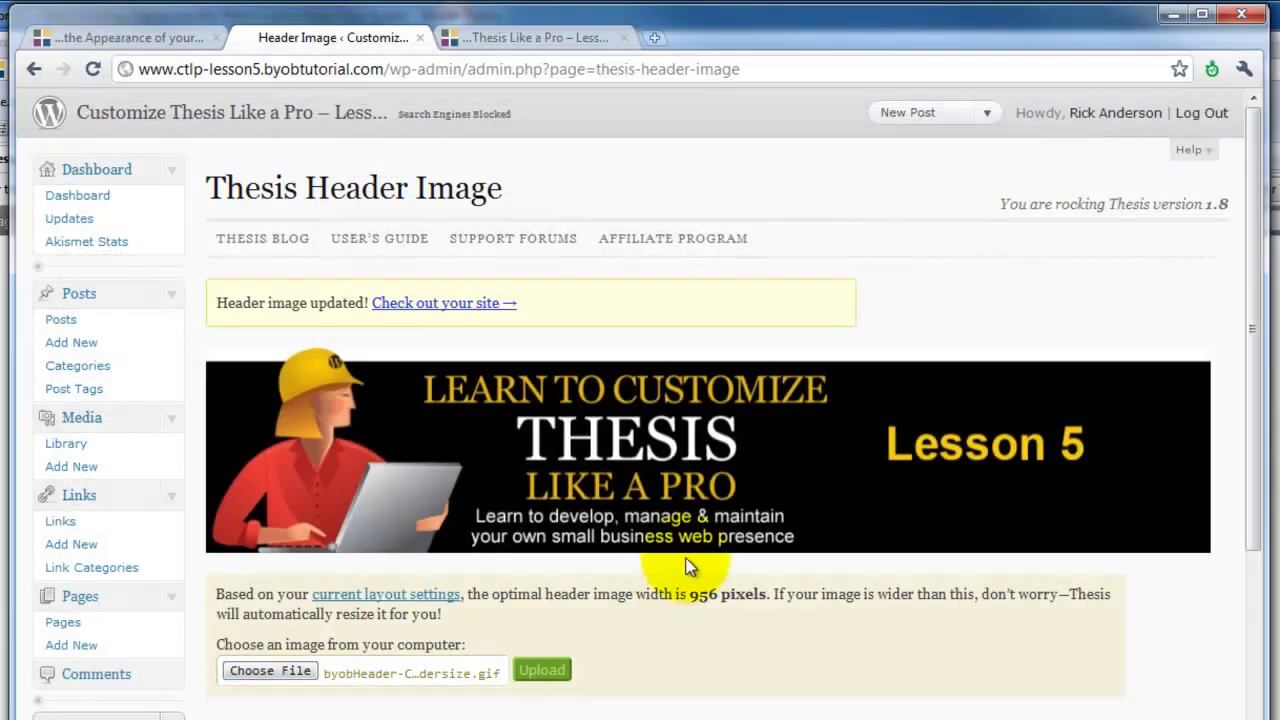
pyautogui.click(541, 670)
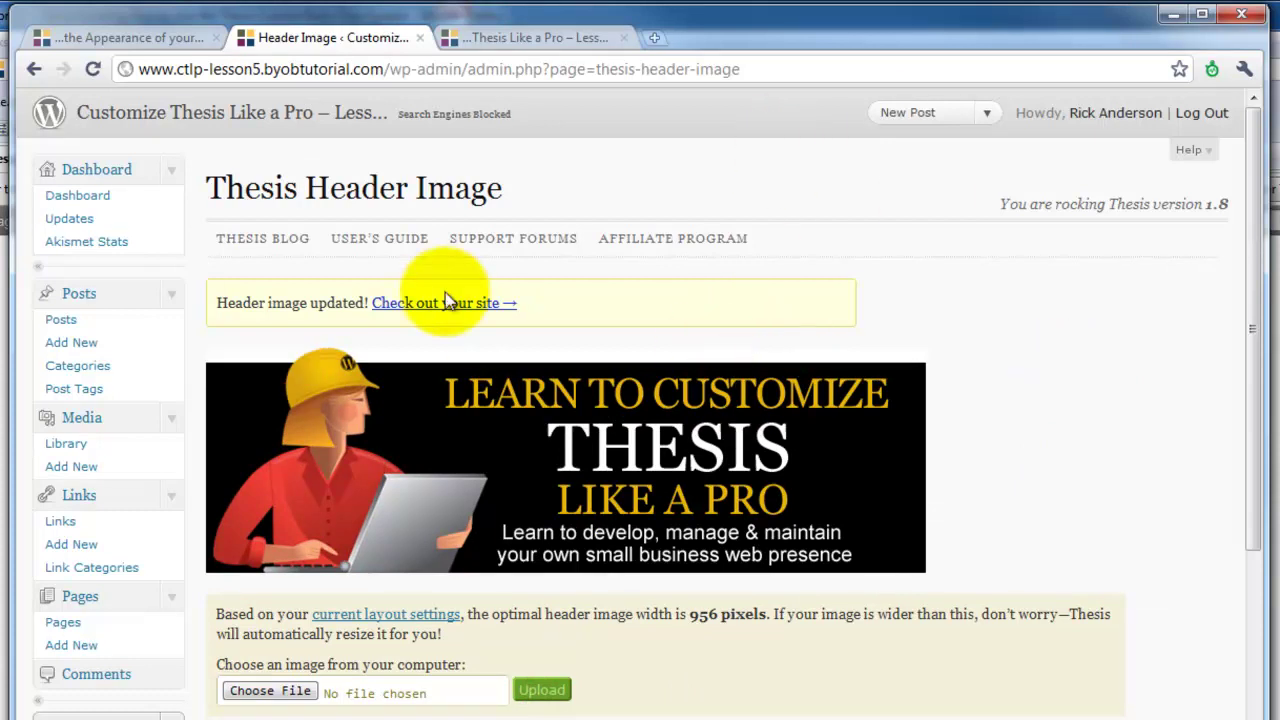
# Reload the live Home page to see the narrower undersize banner in the header
pyautogui.click(506, 38)
pyautogui.click(92, 69)
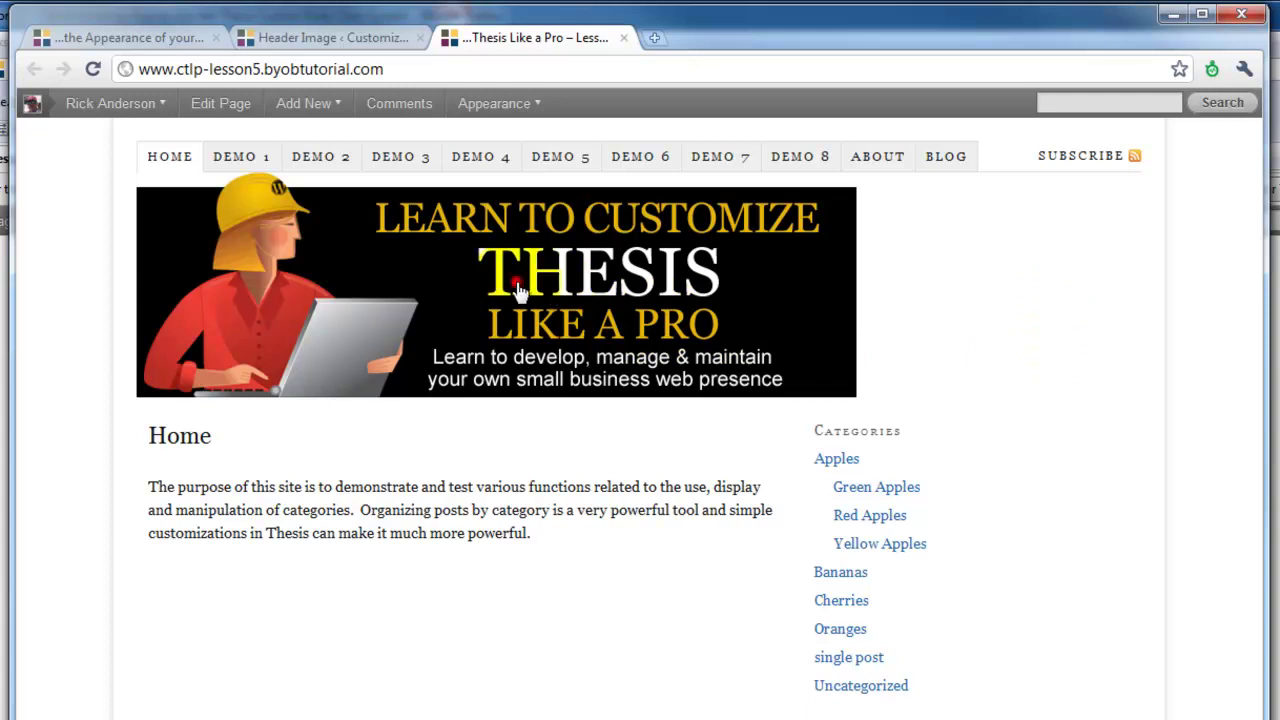
pyautogui.click(982, 276)
pyautogui.click(955, 281)
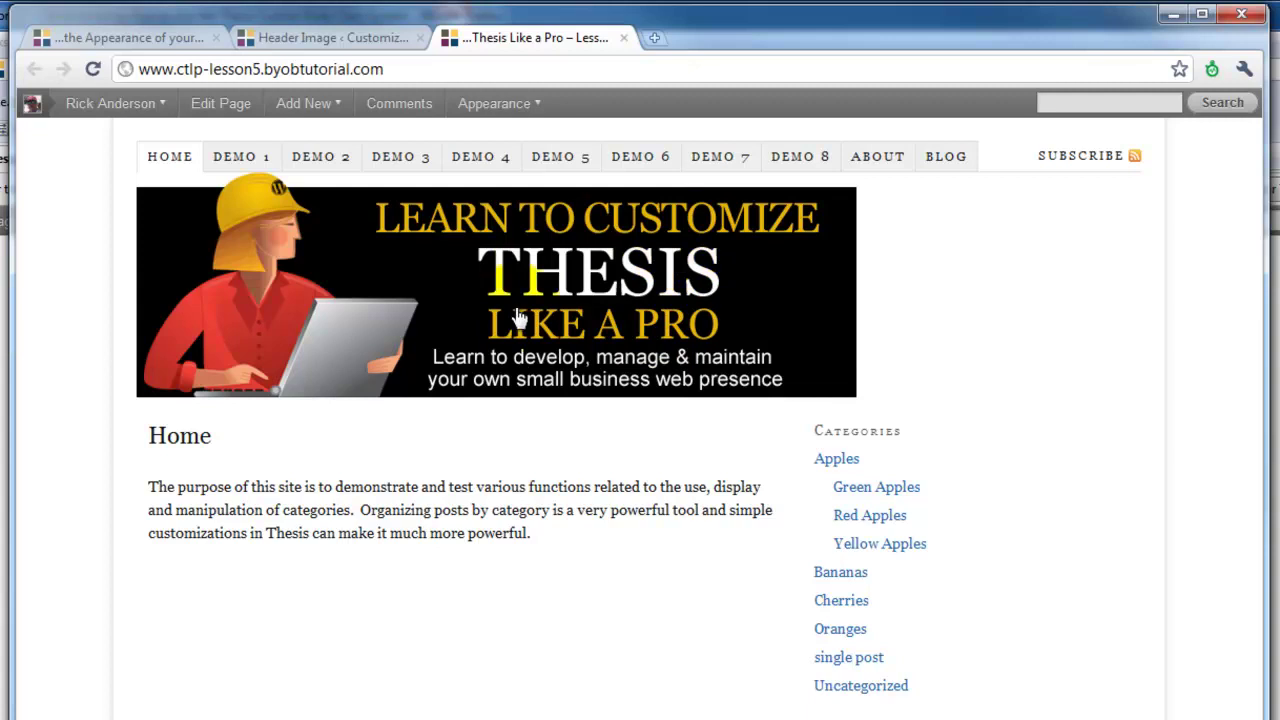
# Choose and upload the offby30 Lesson 5 header GIF on the Header Image page
pyautogui.click(325, 40)
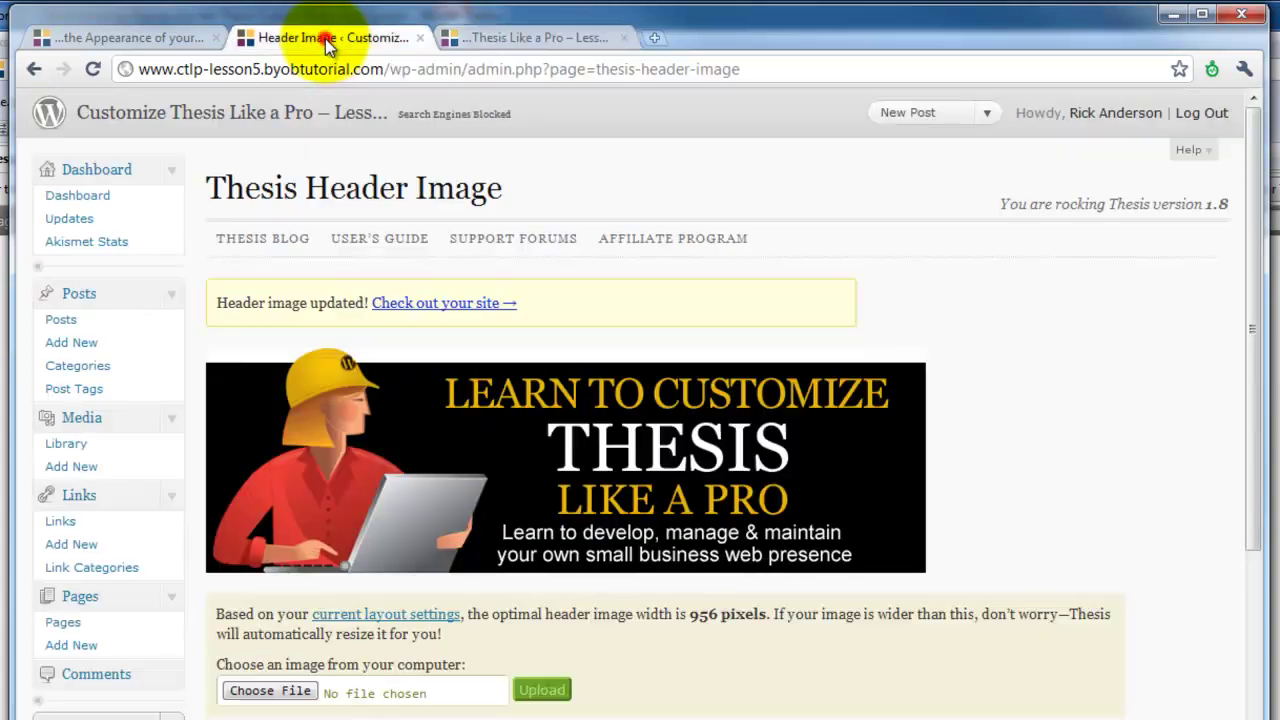
pyautogui.click(270, 690)
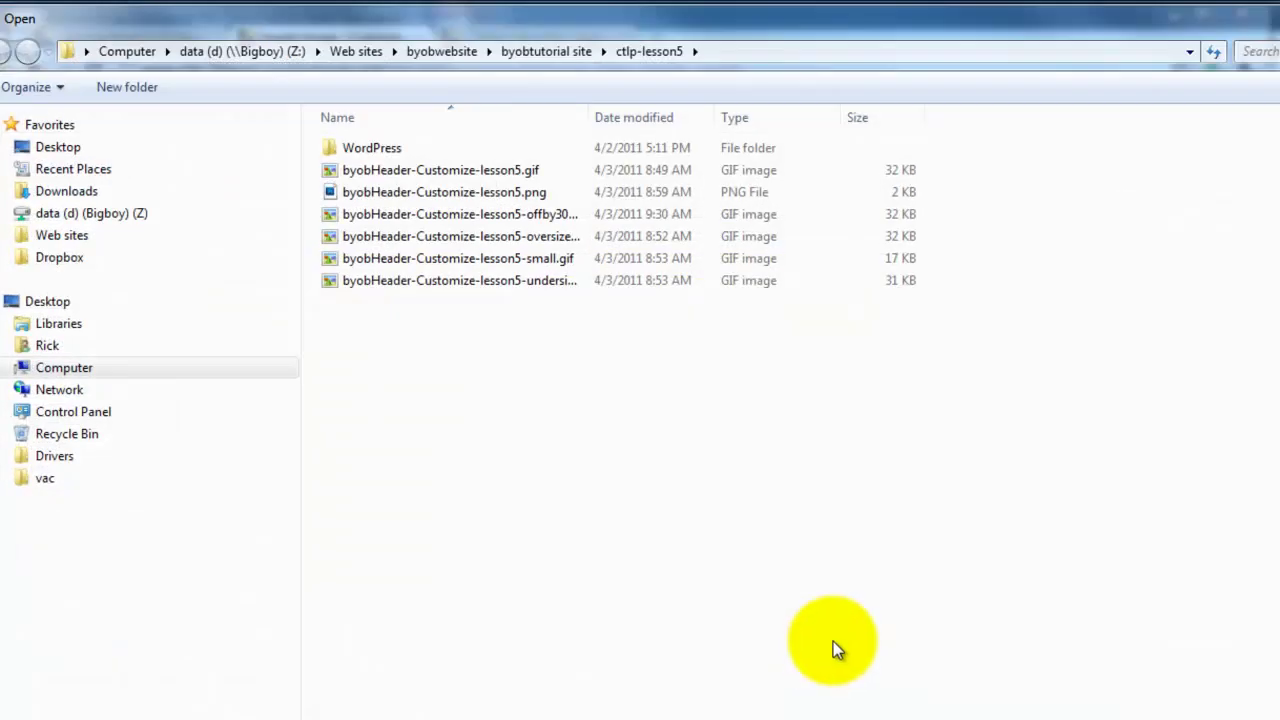
pyautogui.click(446, 216)
pyautogui.press('Return')
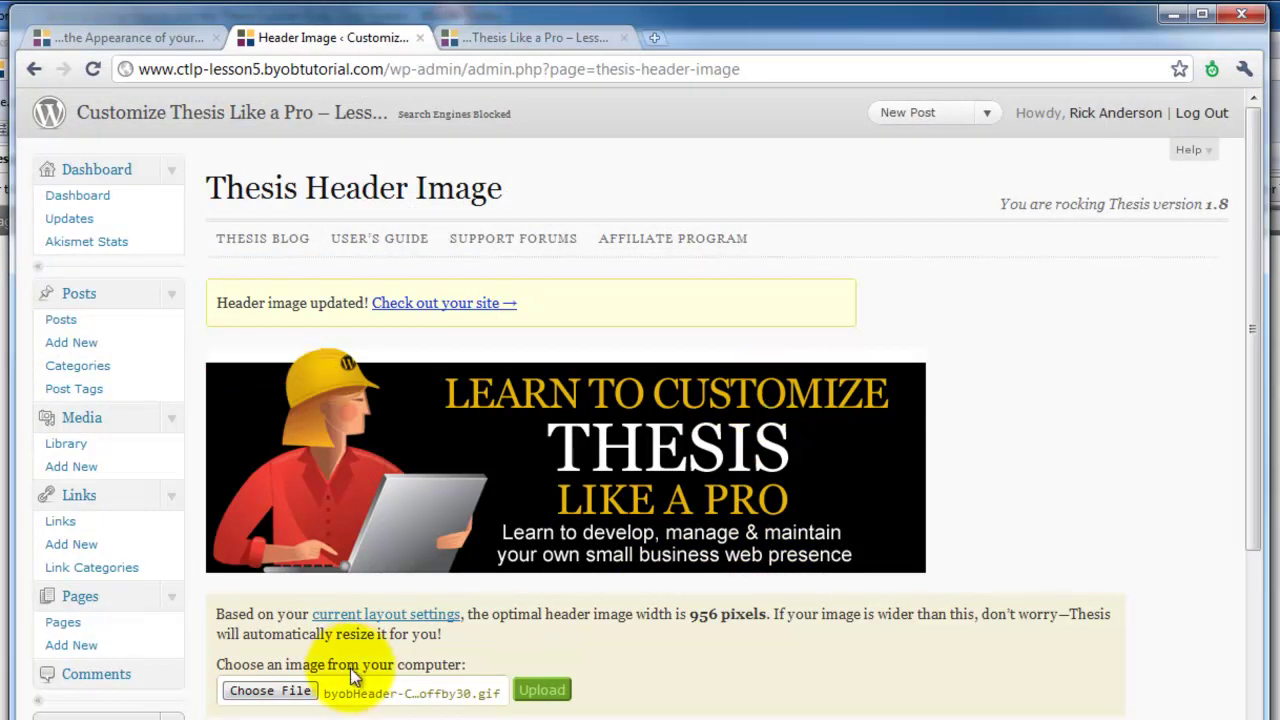
pyautogui.click(557, 688)
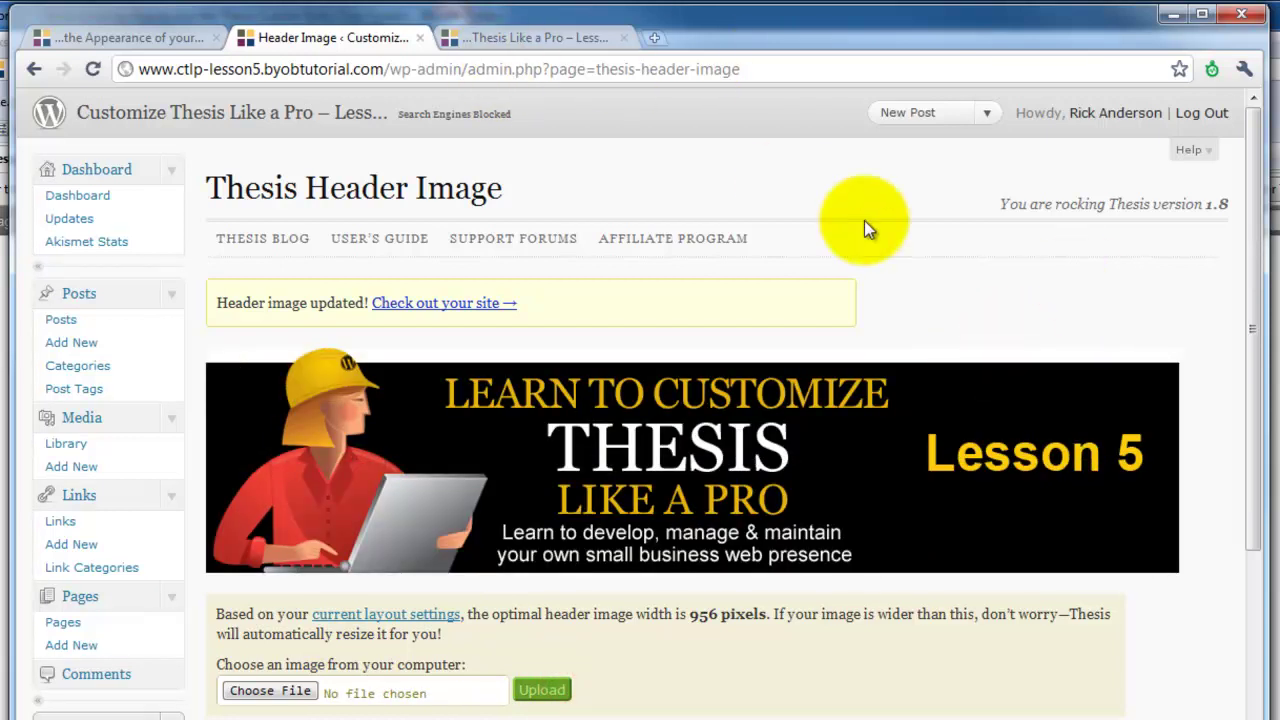
# Reload the live Home page to display the offby30 Lesson 5 banner
pyautogui.click(537, 40)
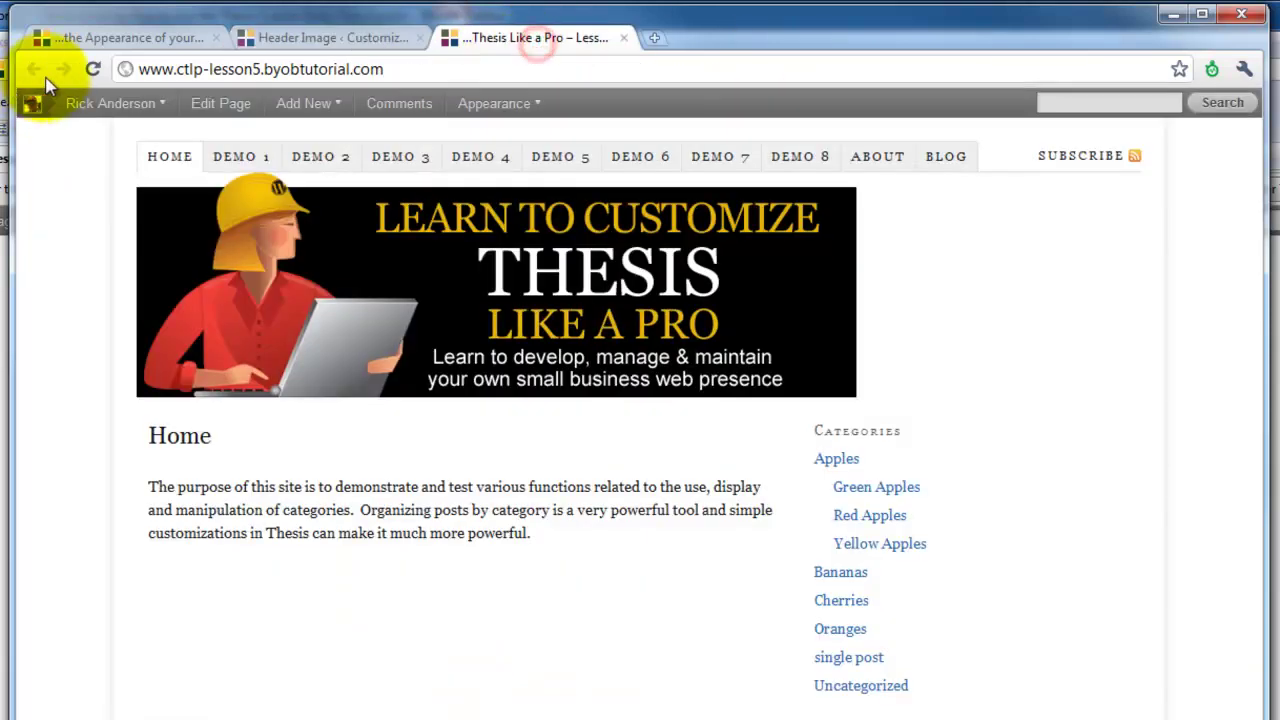
pyautogui.click(92, 69)
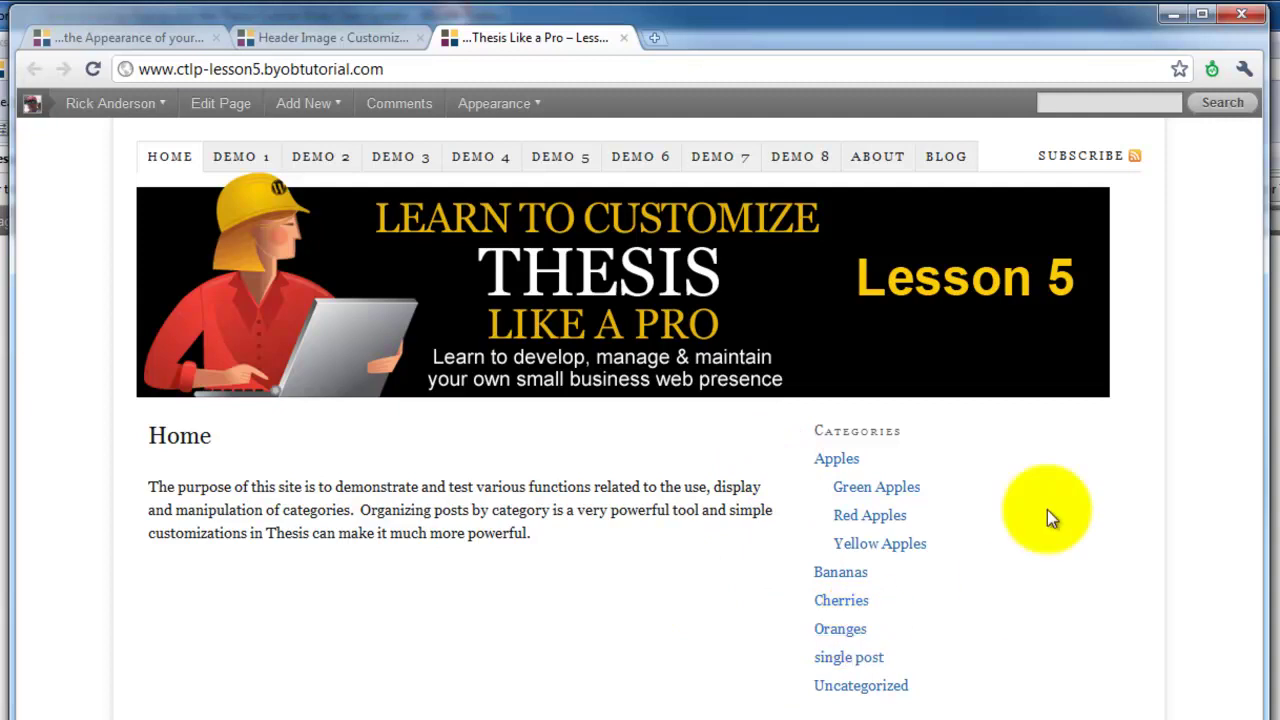
# In Thesis Design Options, change the Columns content width from 600 to 570 px and save
pyautogui.click(304, 38)
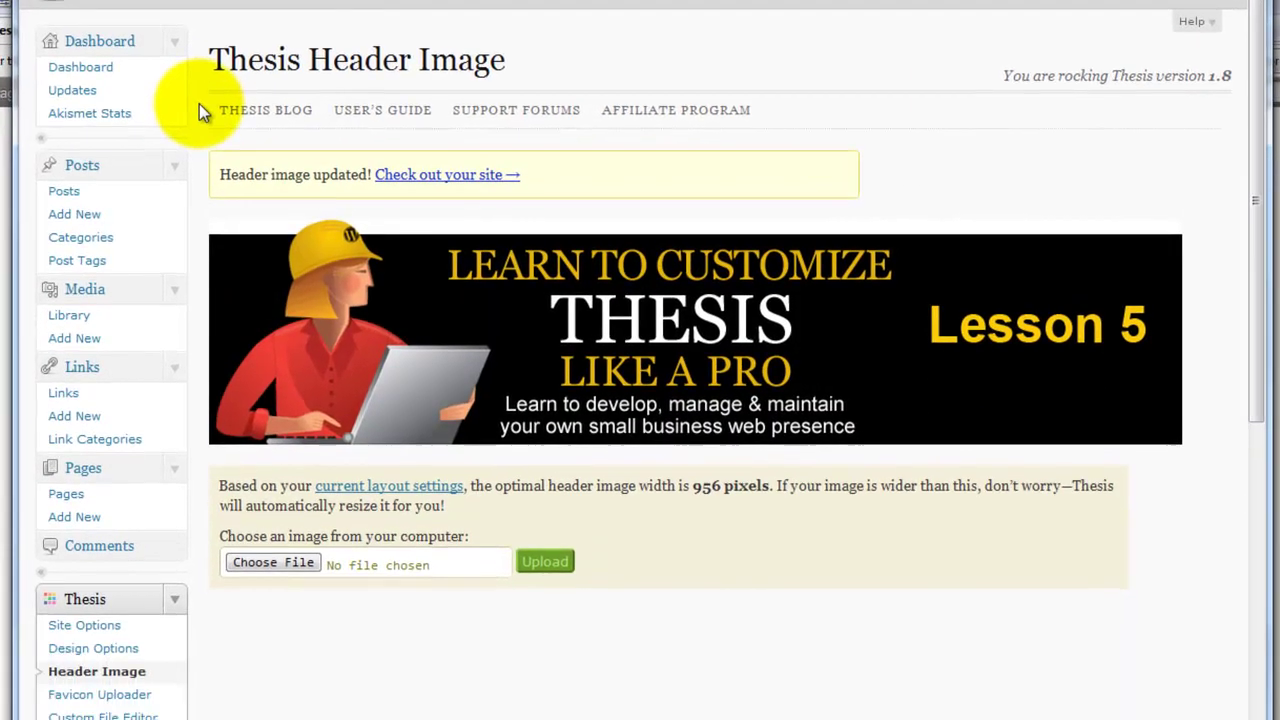
pyautogui.rightClick(197, 234)
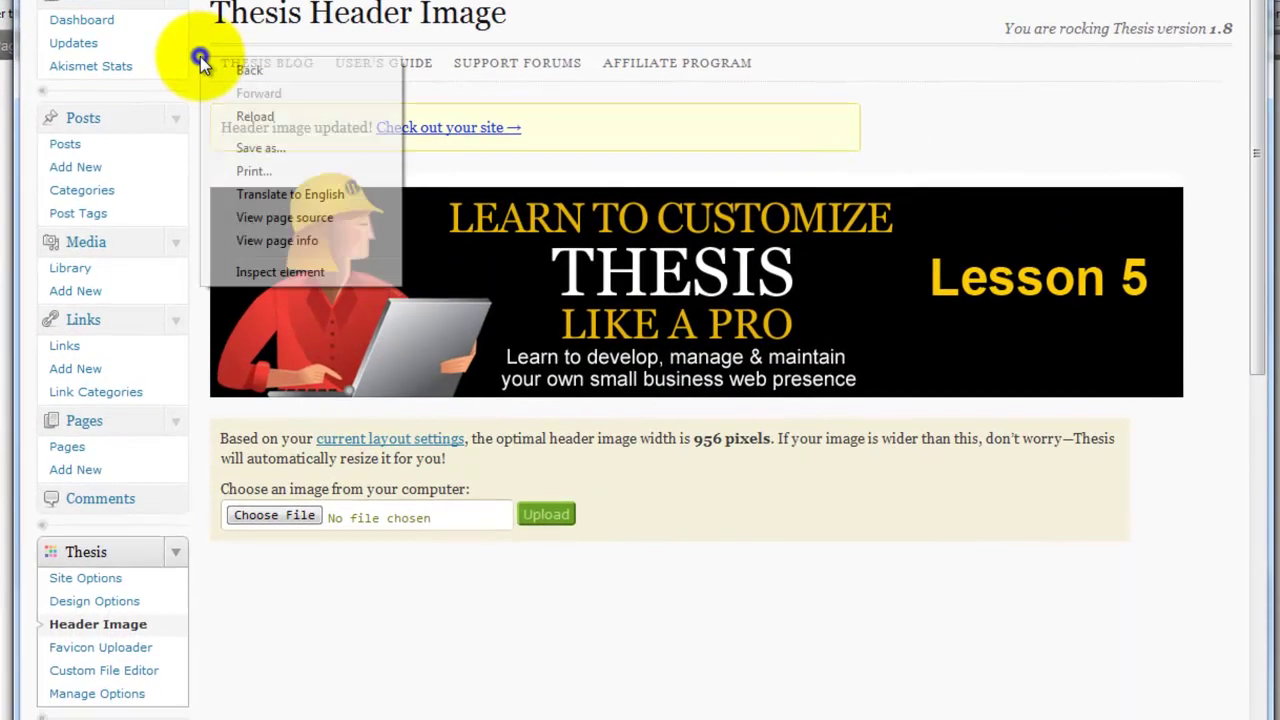
pyautogui.click(100, 602)
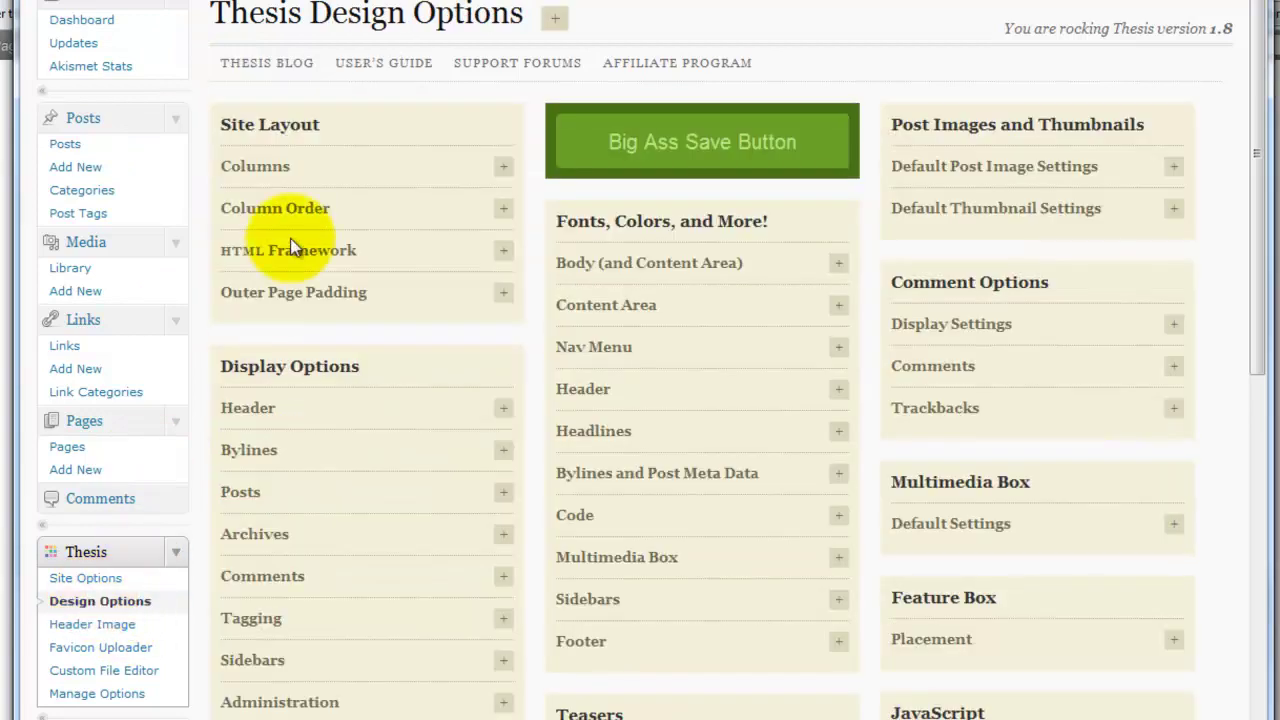
pyautogui.click(503, 167)
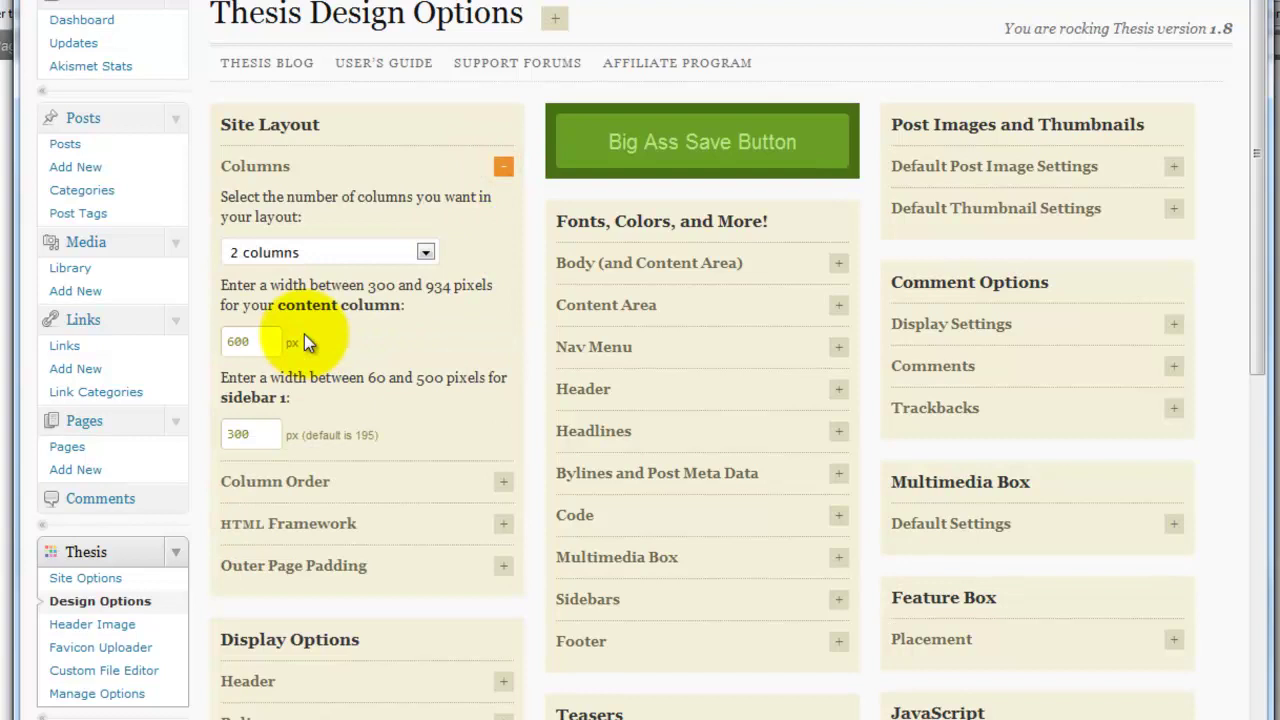
pyautogui.click(265, 342)
pyautogui.moveTo(265, 342); pyautogui.dragTo(222, 342)
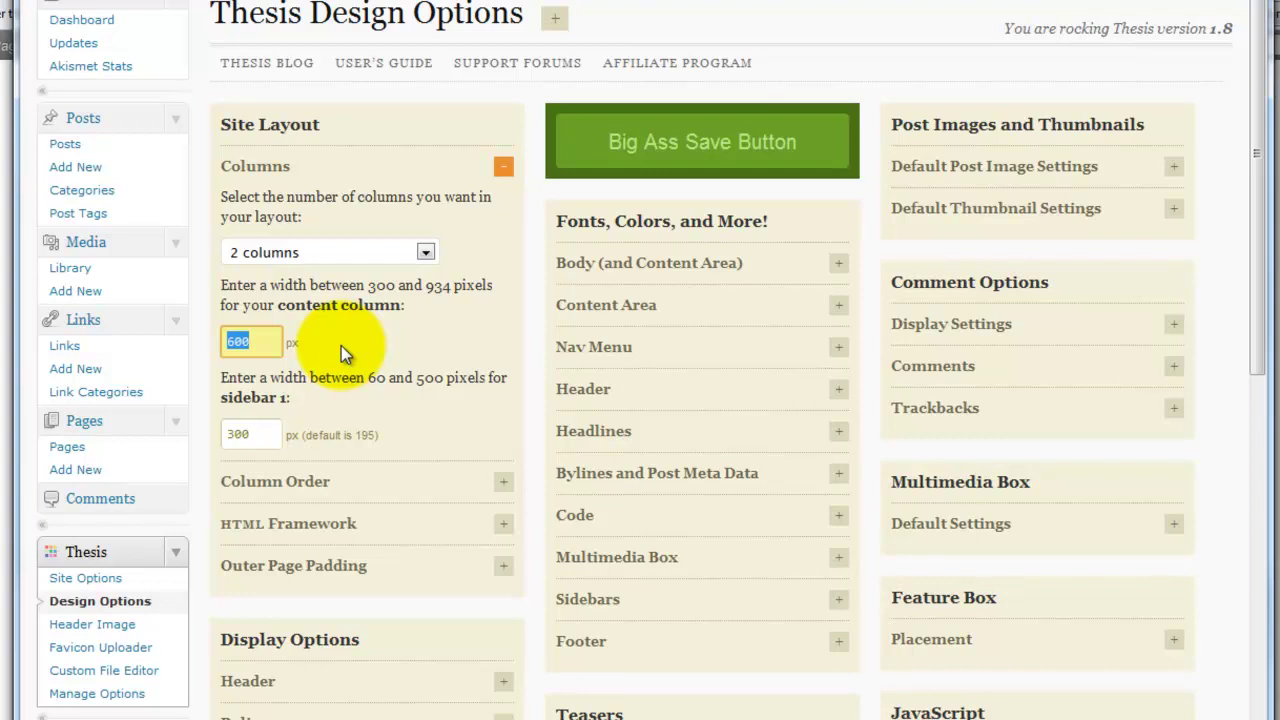
pyautogui.write('570')
pyautogui.click(486, 325)
pyautogui.click(698, 155)
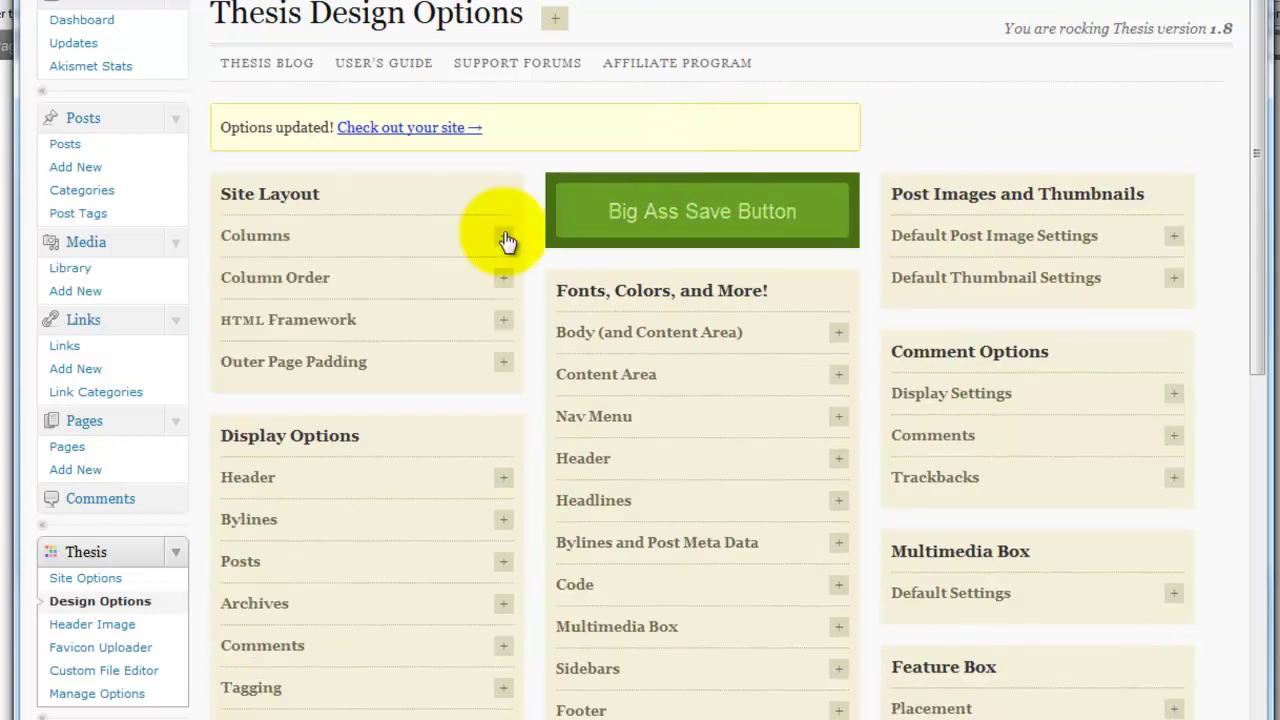
# Reload the live home page to show the Lesson 5 banner across the narrower 570 px layout
pyautogui.click(106, 628)
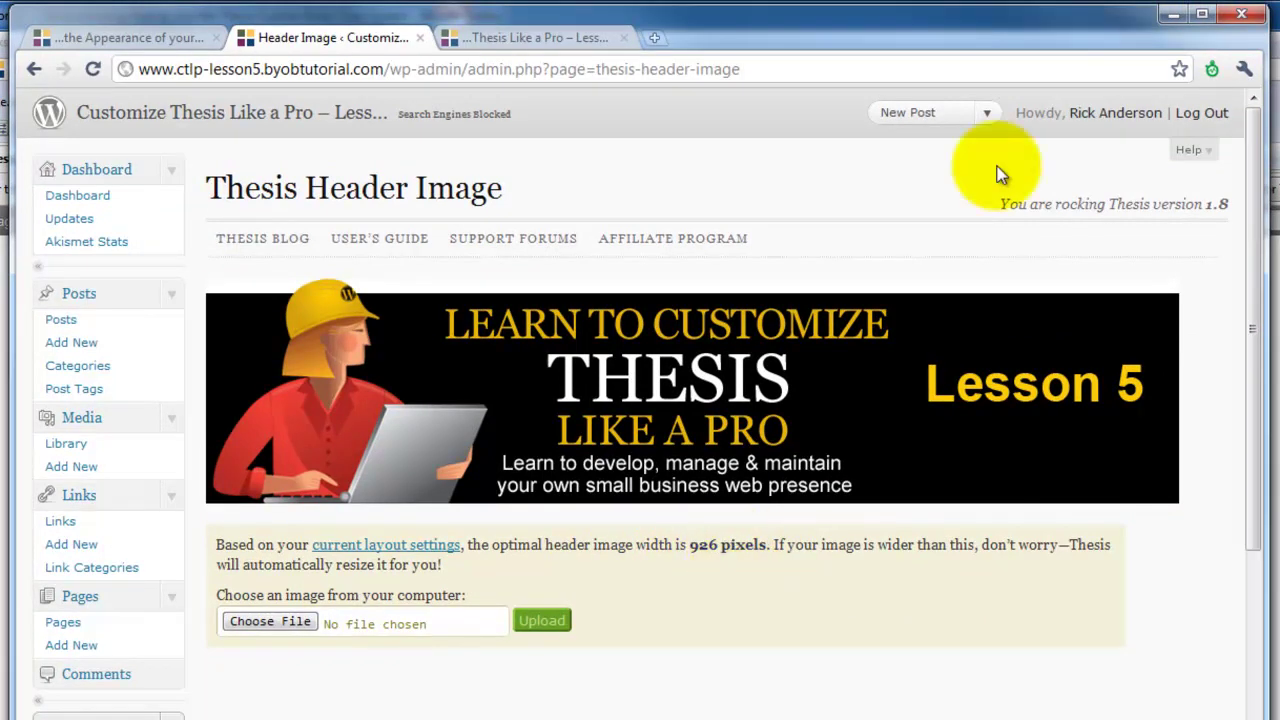
pyautogui.click(570, 38)
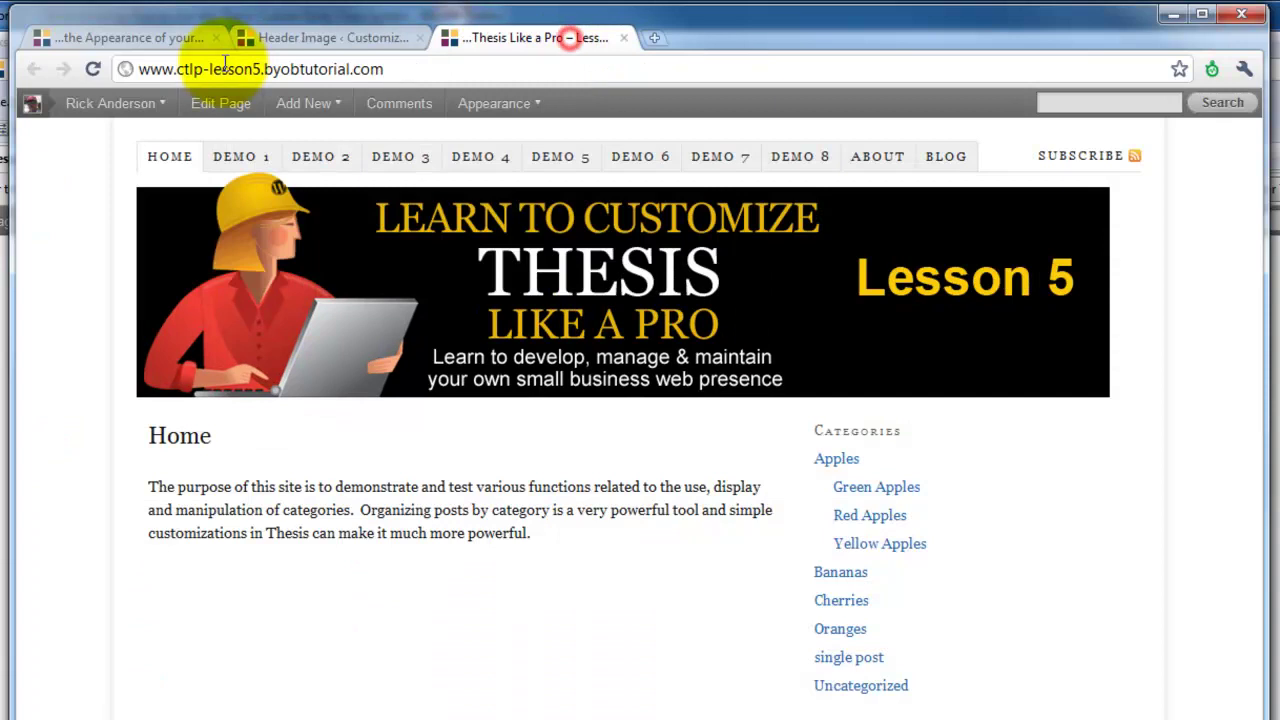
pyautogui.click(92, 69)
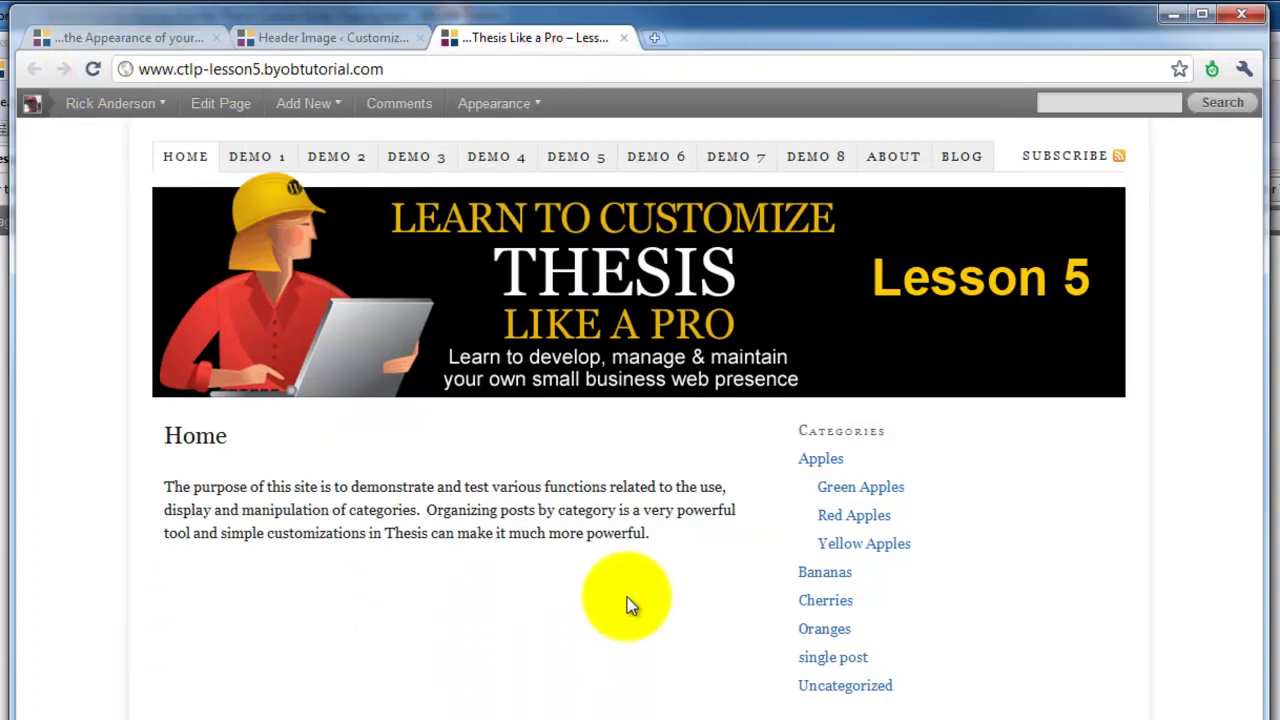